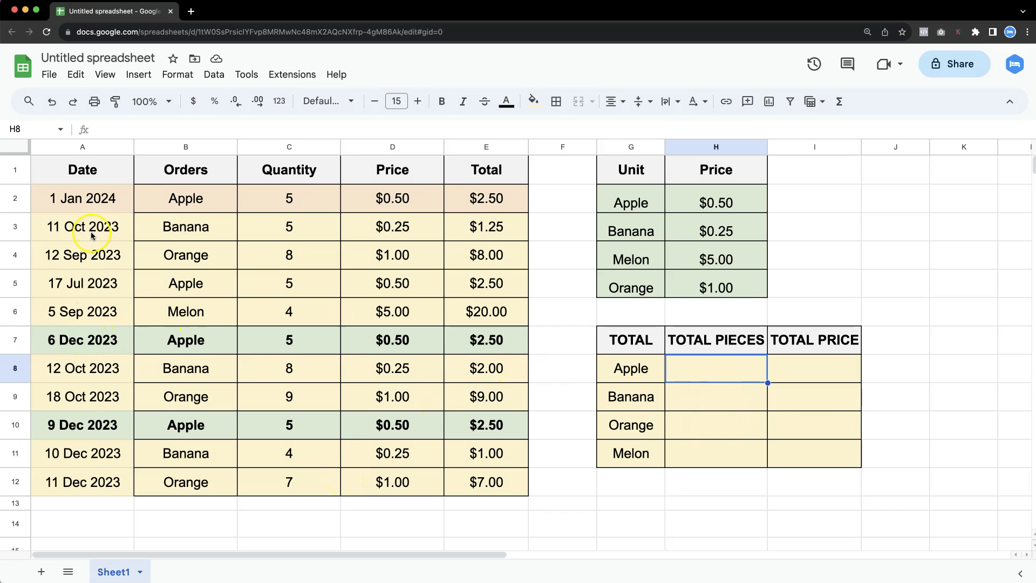
# Highlight the December Apple order in B7:D7, then select H8 under TOTAL PIECES.
pyautogui.moveTo(160, 348); pyautogui.dragTo(411, 344)
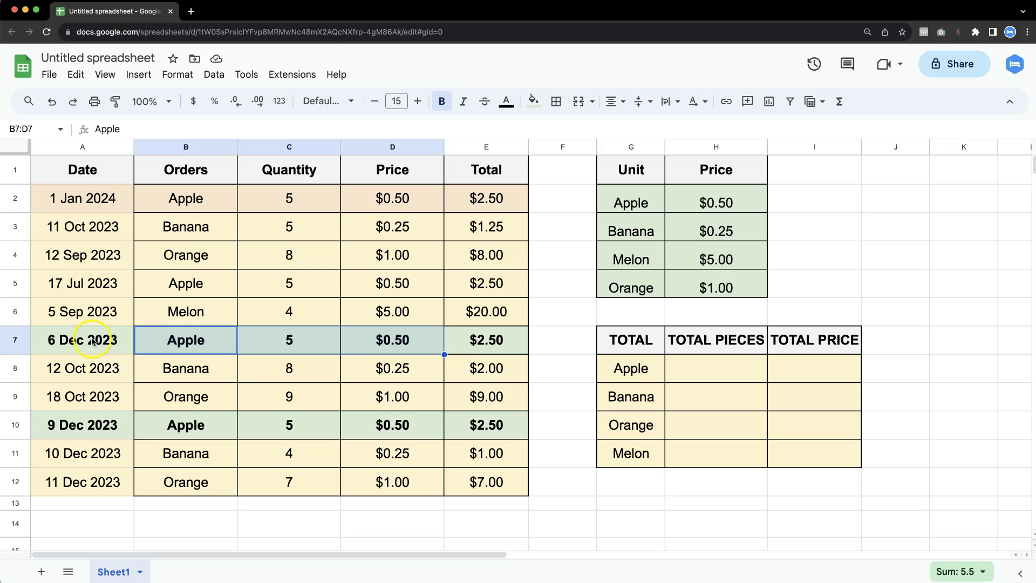
pyautogui.click(686, 368)
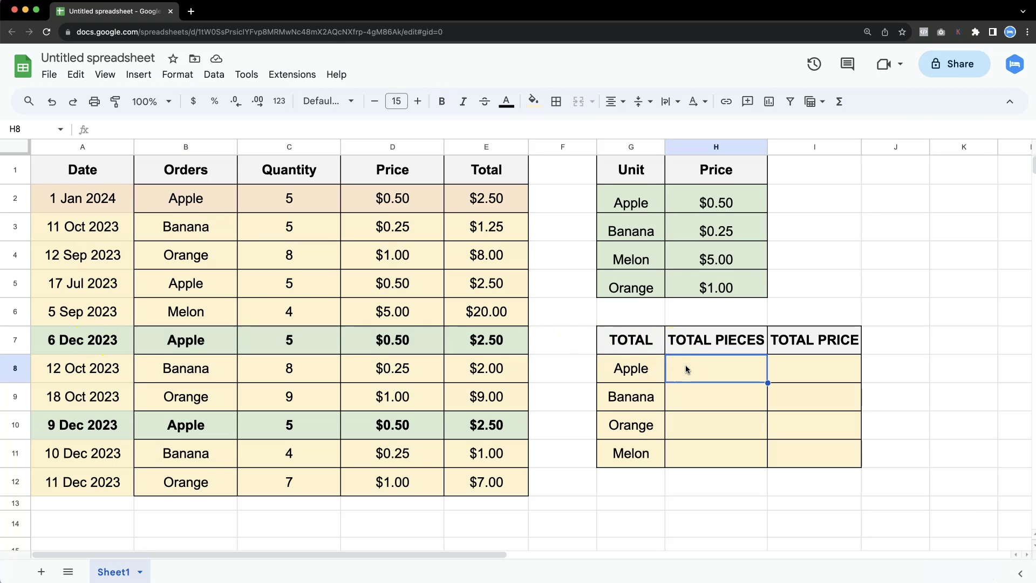
# Begin =SUMIFS( in H8 with Quantity C2:C12 as sum range and Date A2:A12 as first criteria range.
pyautogui.write('=')
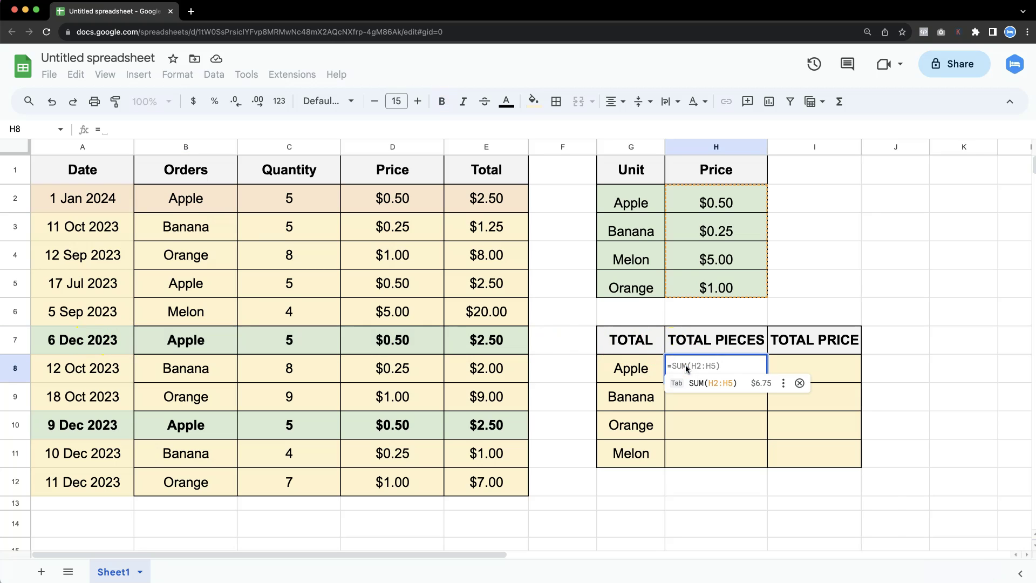
pyautogui.write('SUMIF')
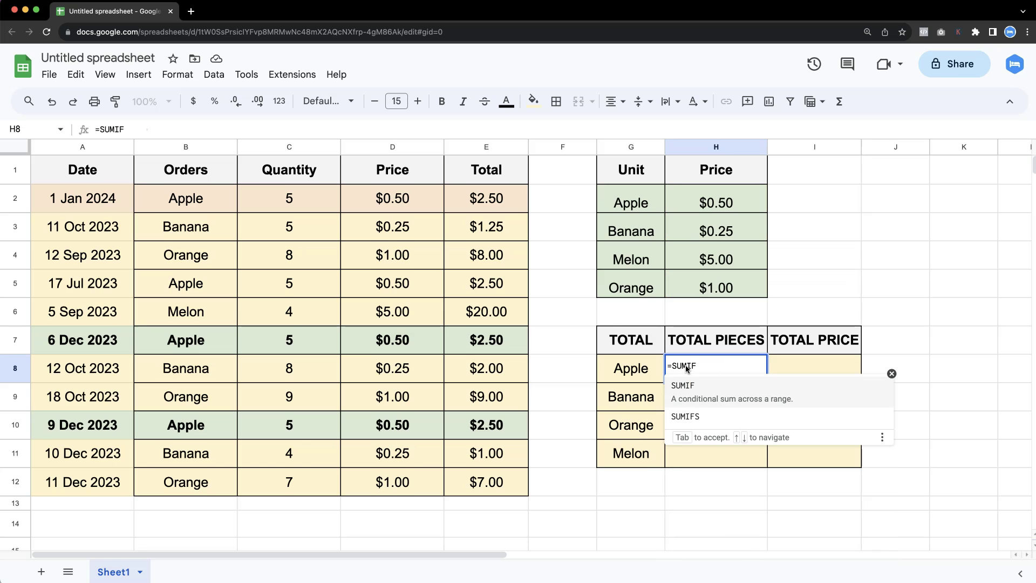
pyautogui.write('S(')
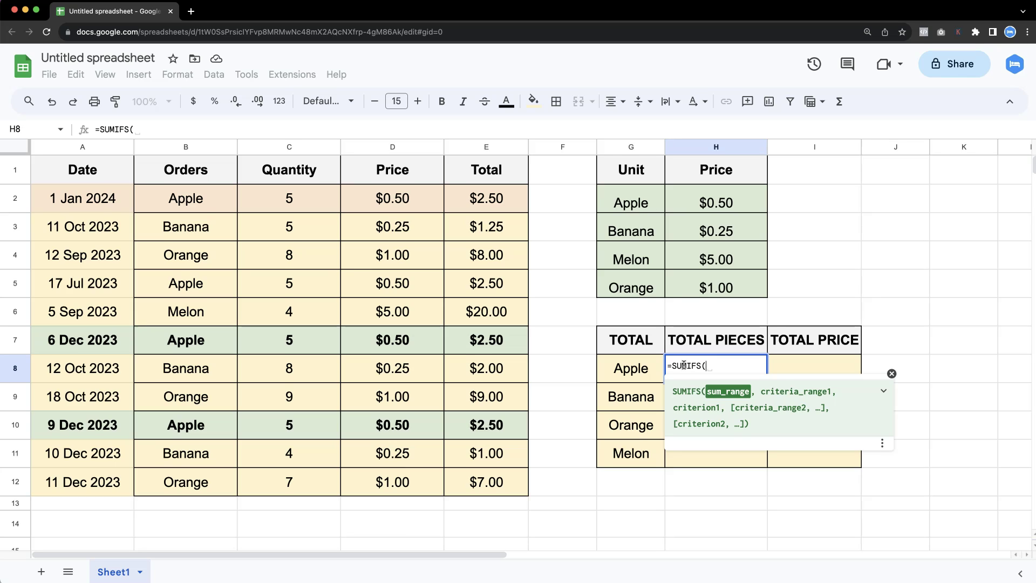
pyautogui.moveTo(296, 199); pyautogui.dragTo(292, 486)
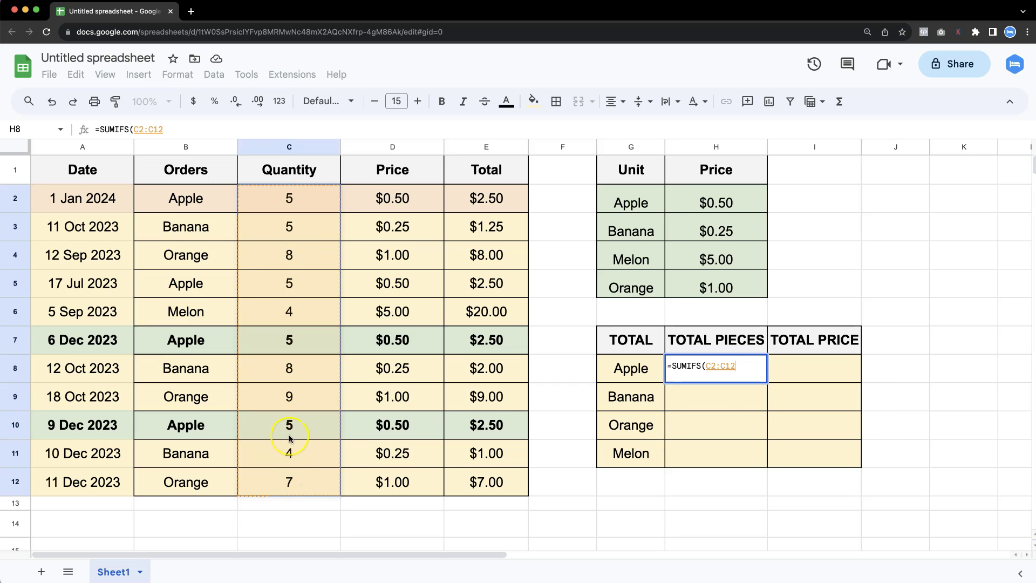
pyautogui.write(',')
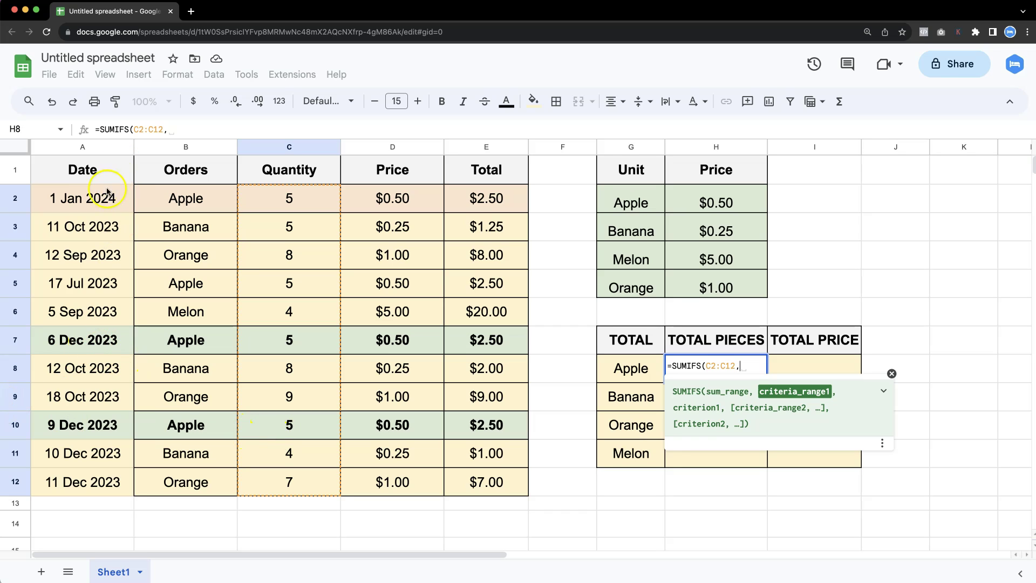
pyautogui.moveTo(93, 194); pyautogui.dragTo(61, 477)
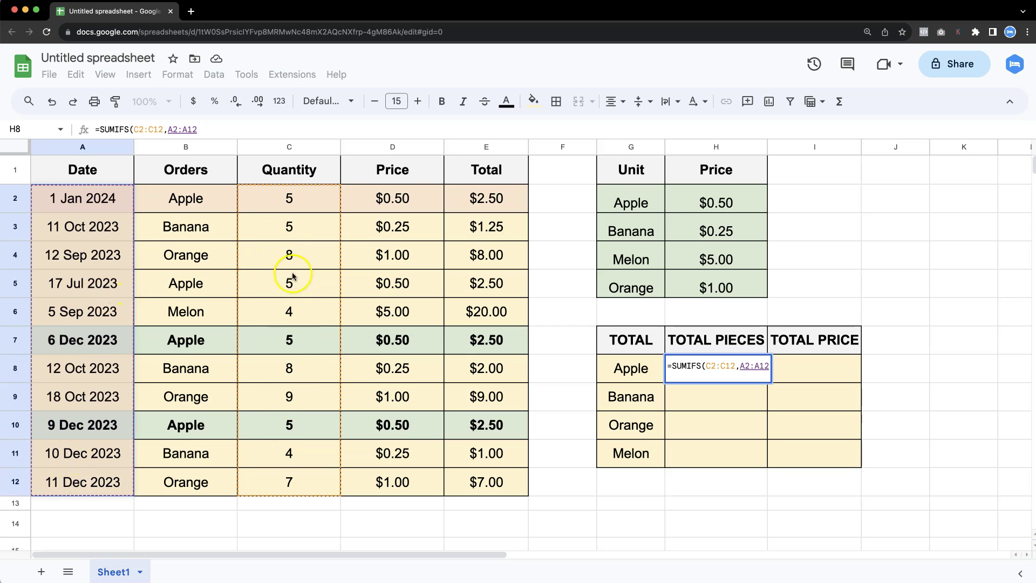
pyautogui.click(277, 332)
# Add date criteria >=12-01-2023 and <=12-31-2023 on A2:A12 to H8's SUMIFS formula.
pyautogui.write(',')
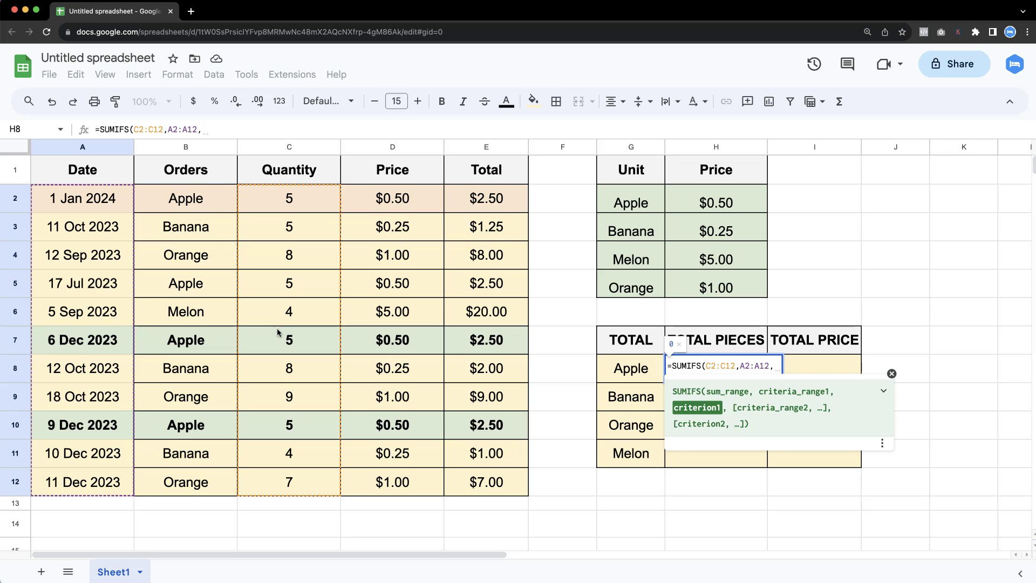
pyautogui.write('>')
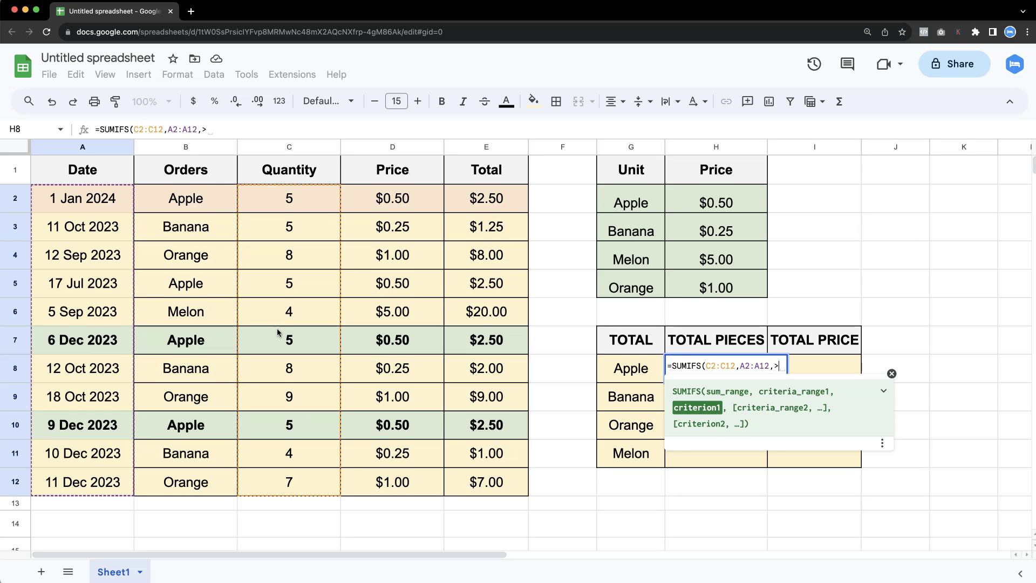
pyautogui.write('=12')
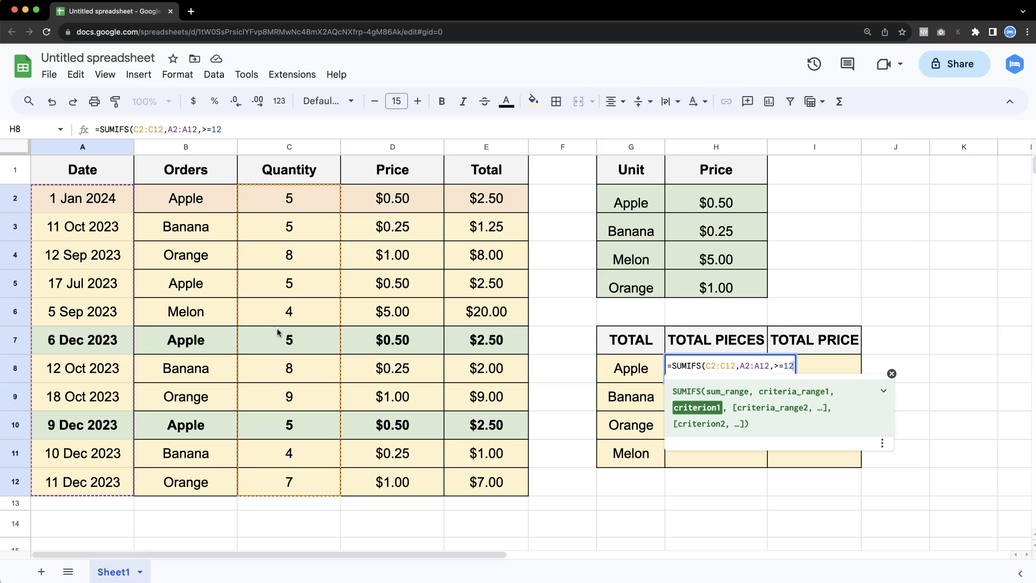
pyautogui.write('-')
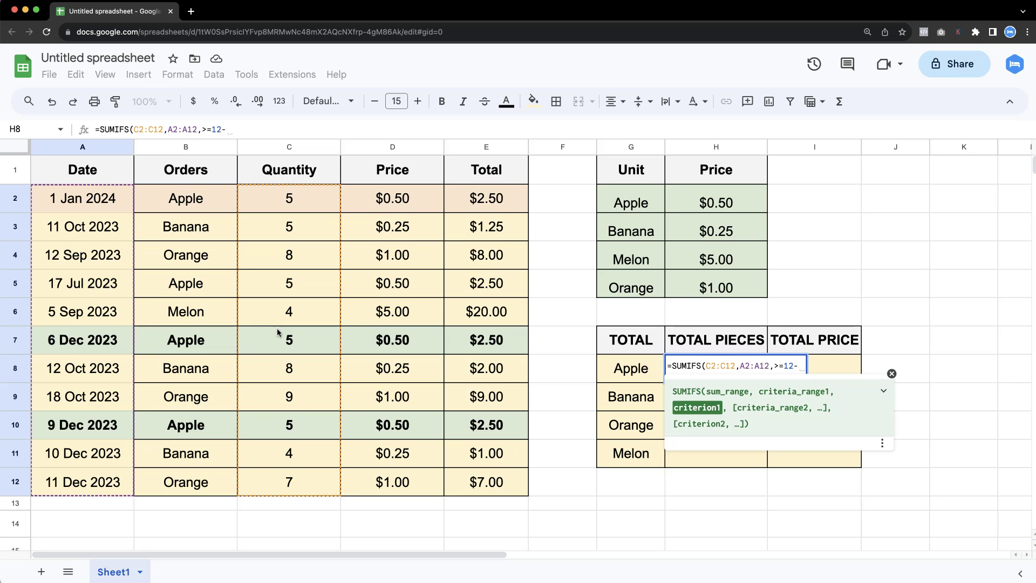
pyautogui.write('01')
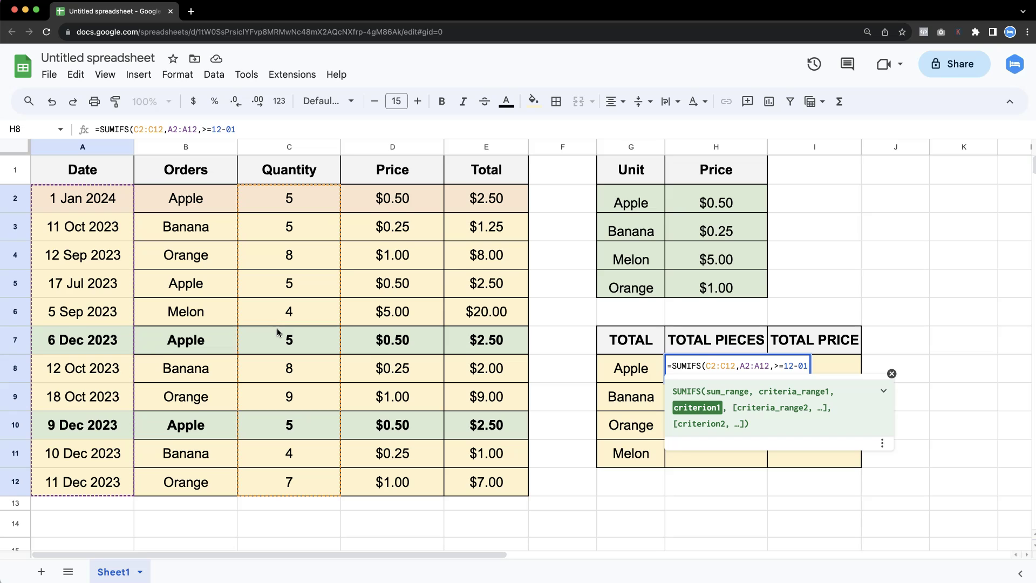
pyautogui.write('-2023')
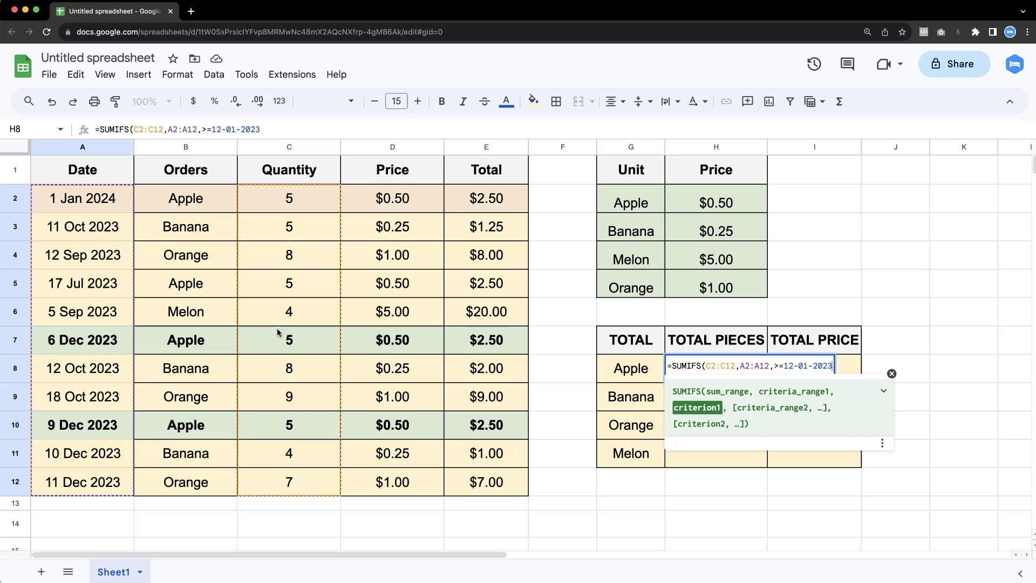
pyautogui.write(',')
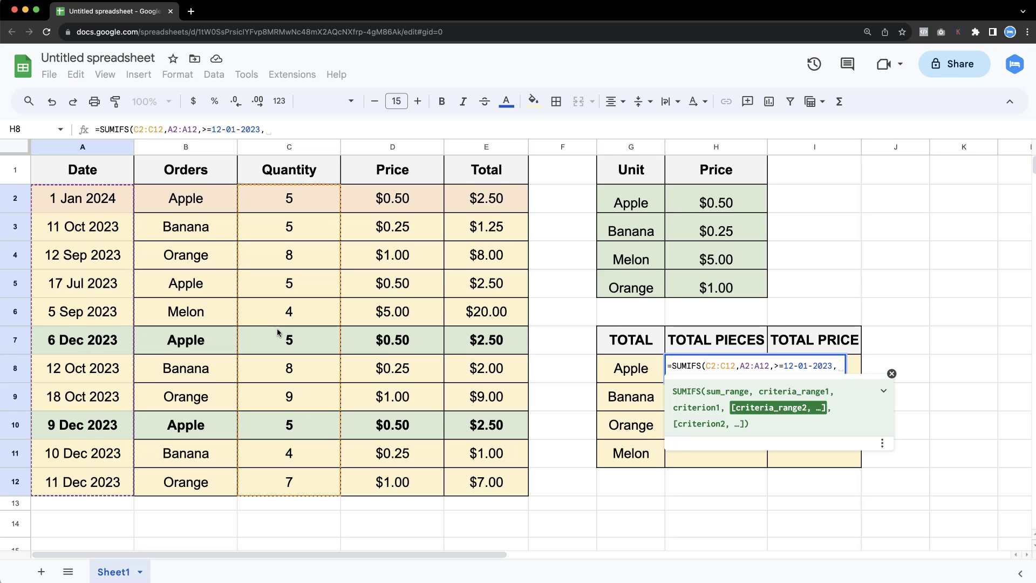
pyautogui.moveTo(54, 198); pyautogui.dragTo(59, 489)
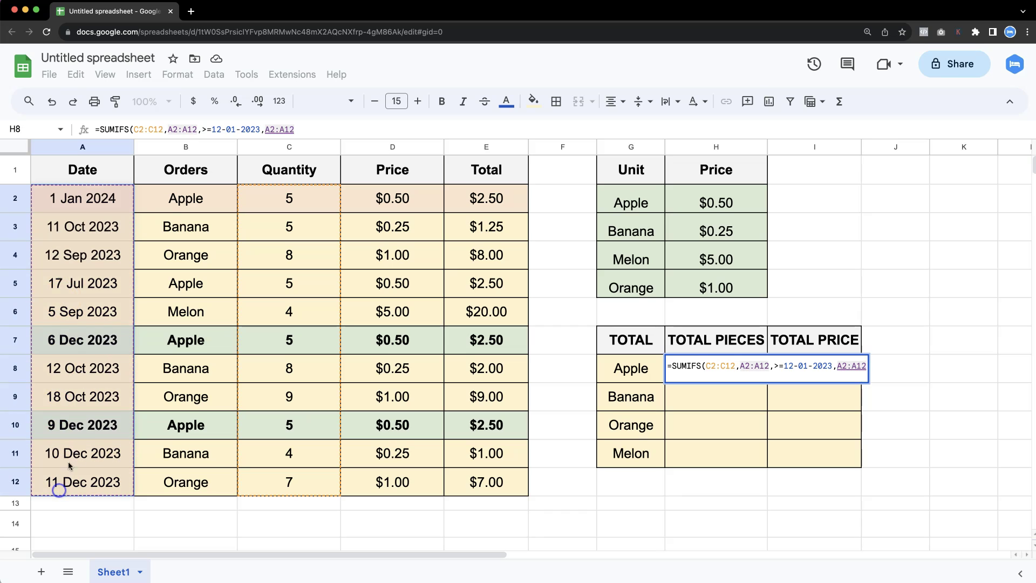
pyautogui.write(',')
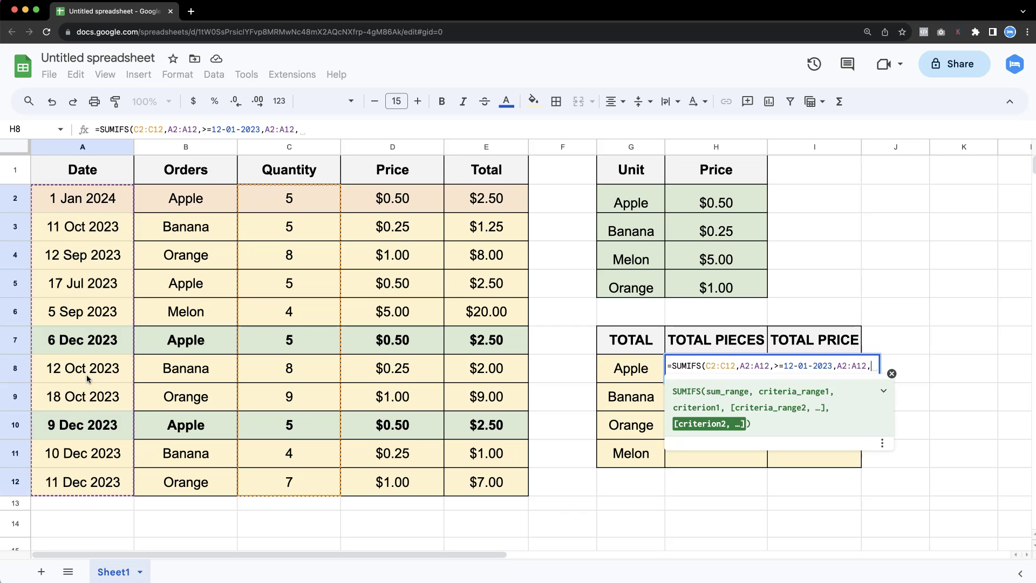
pyautogui.write('12-31')
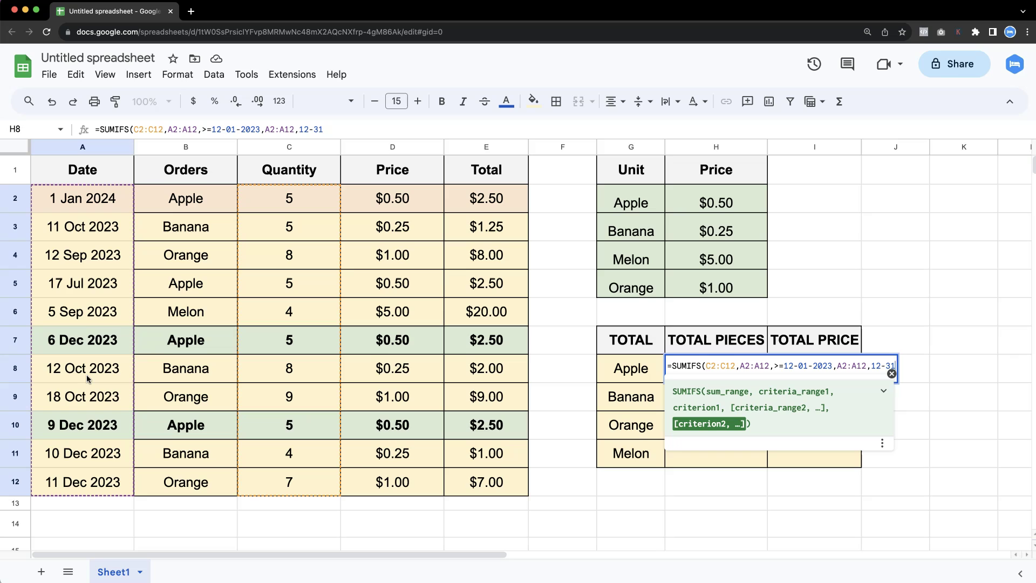
pyautogui.write('-2023')
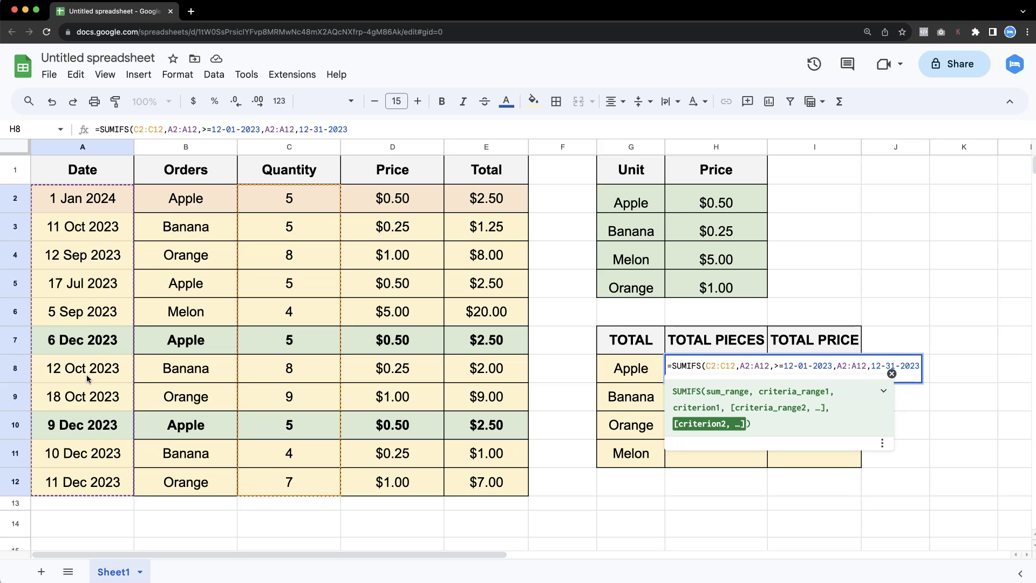
pyautogui.click(884, 357)
pyautogui.write('<=')
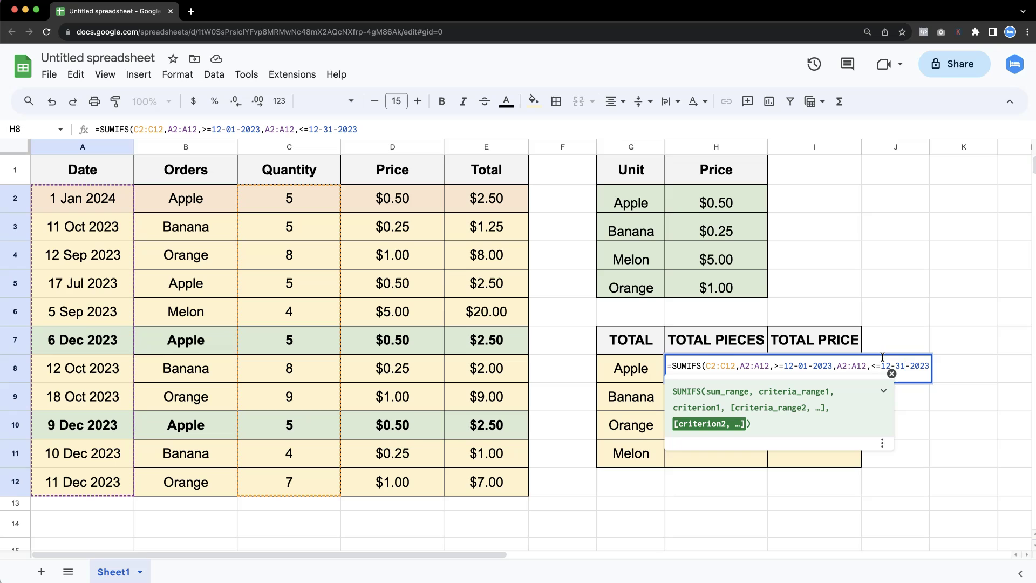
pyautogui.press('End')
pyautogui.write(',')
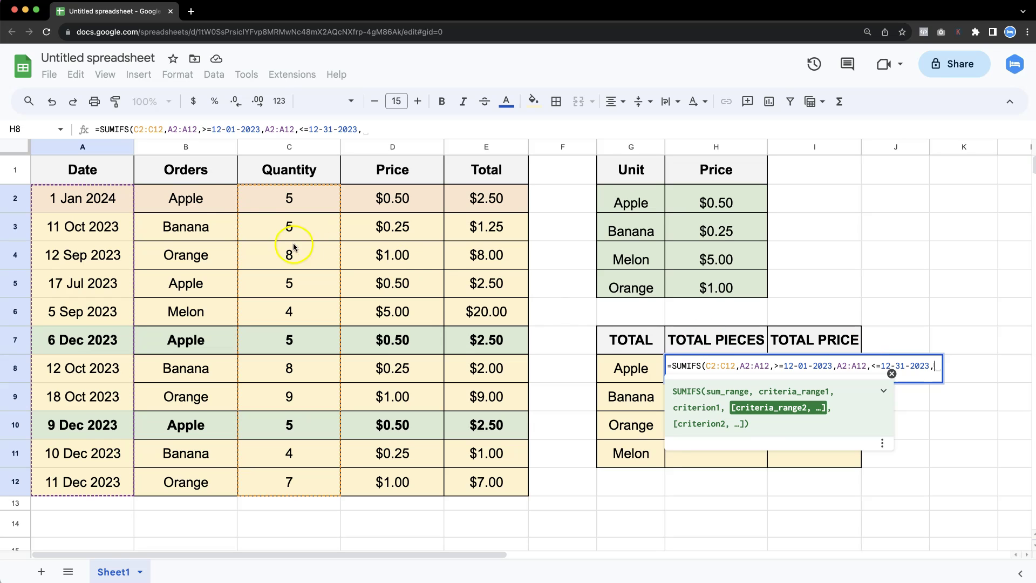
# Add B2:B12 matching the fruit in G8 as the final criterion and enter the formula.
pyautogui.moveTo(193, 199); pyautogui.dragTo(197, 479)
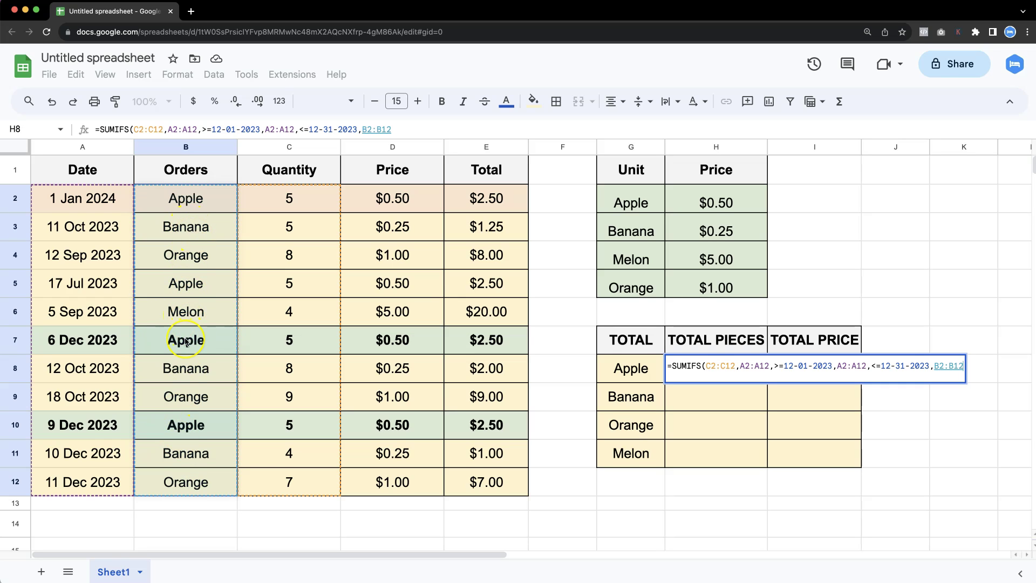
pyautogui.write(',')
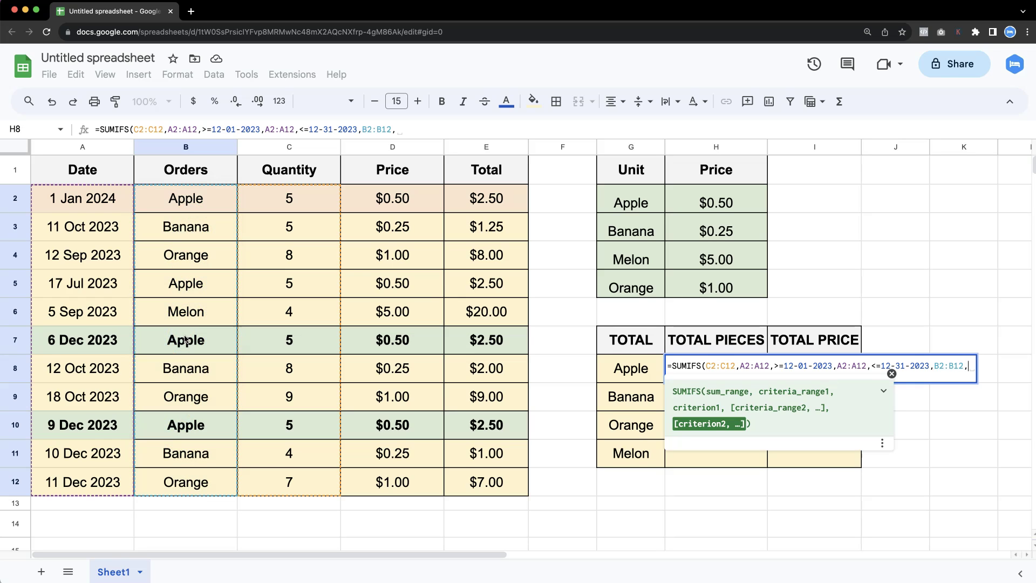
pyautogui.click(629, 370)
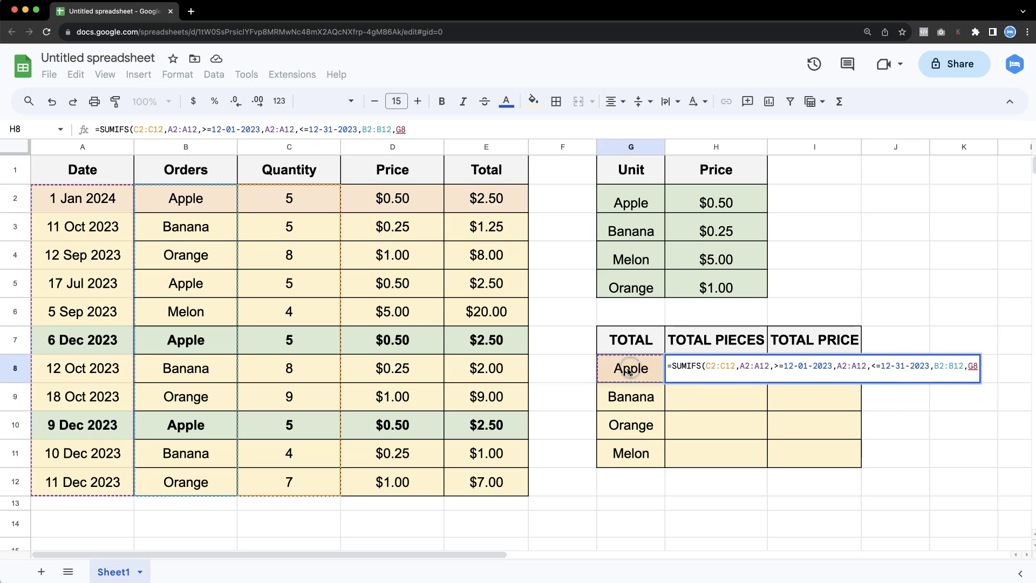
pyautogui.write(')')
pyautogui.press('Return')
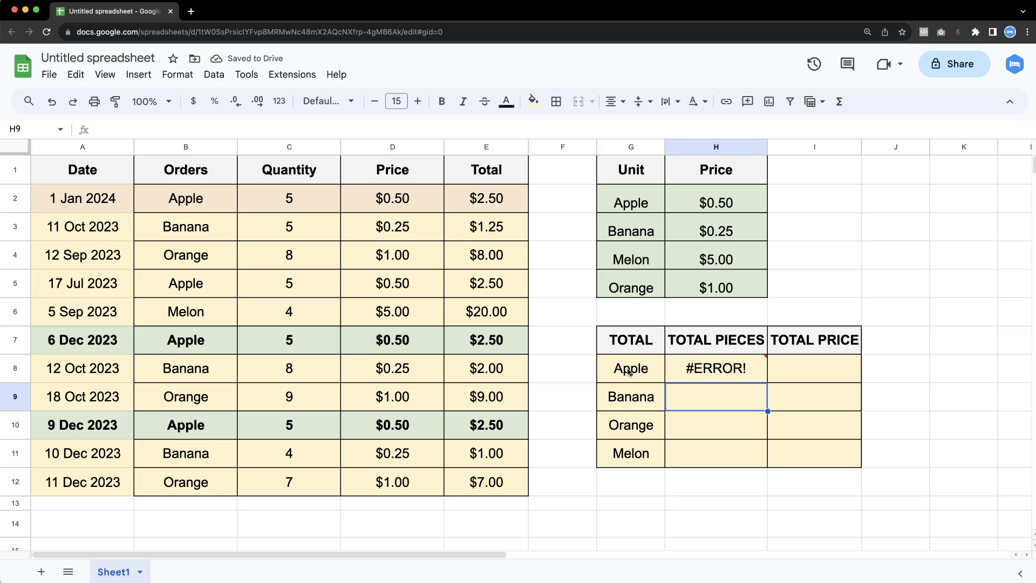
# Wrap the start-date condition >=12-01-2023 in double quotes in H8's formula.
pyautogui.click(743, 370)
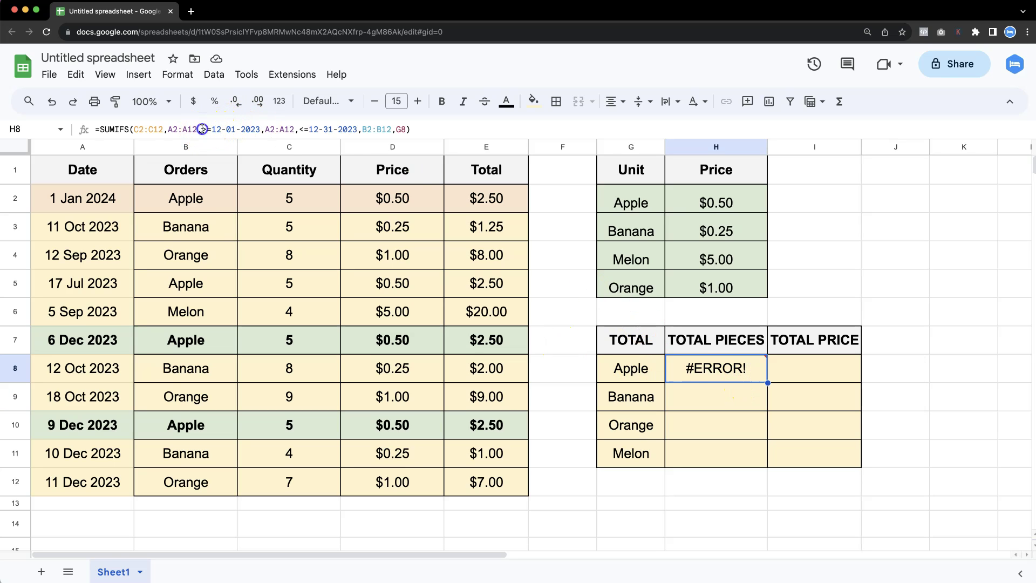
pyautogui.moveTo(202, 129); pyautogui.dragTo(258, 133)
pyautogui.click(258, 132)
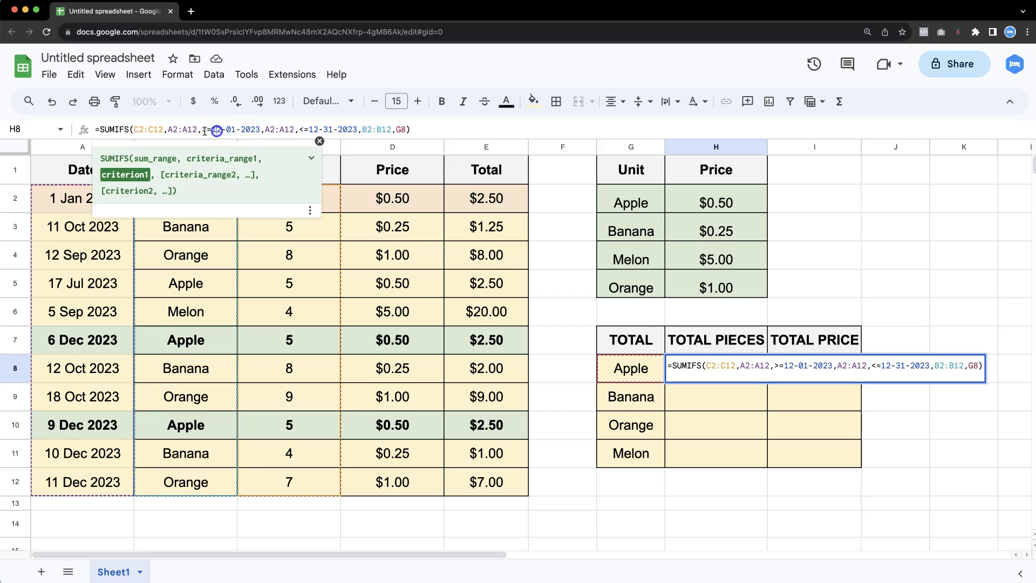
pyautogui.click(197, 129)
pyautogui.click(200, 130)
pyautogui.click(226, 128)
pyautogui.write('"')
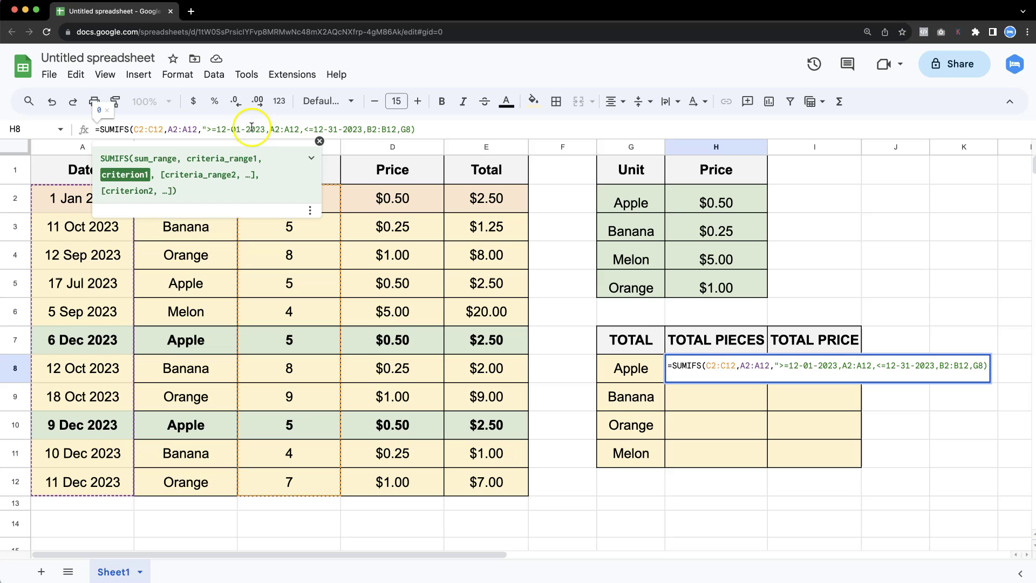
pyautogui.click(261, 129)
pyautogui.write('"')
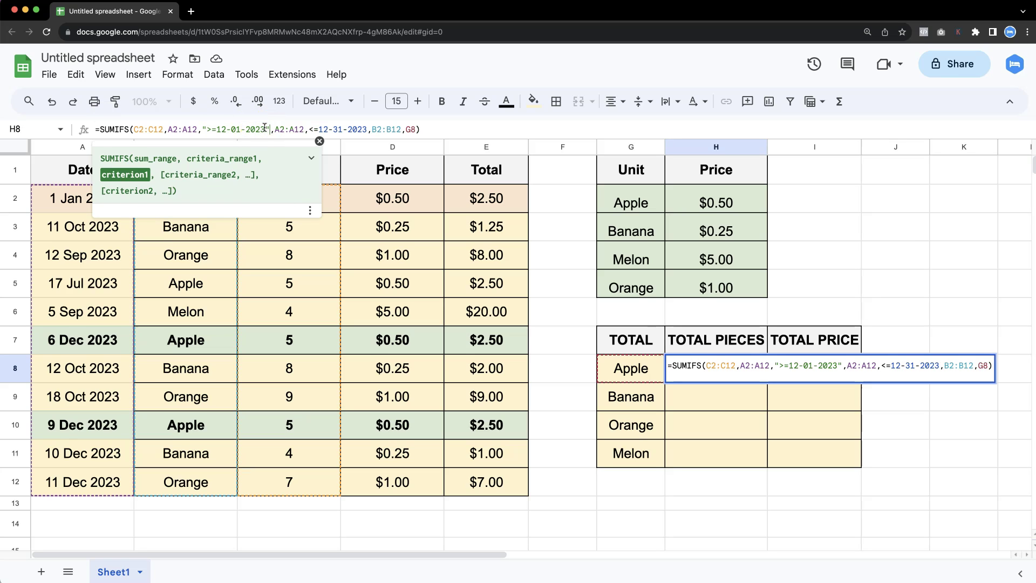
# Quote the end-date condition <=12-31-2023 and enter the formula, giving 10 Apple pieces.
pyautogui.click(308, 129)
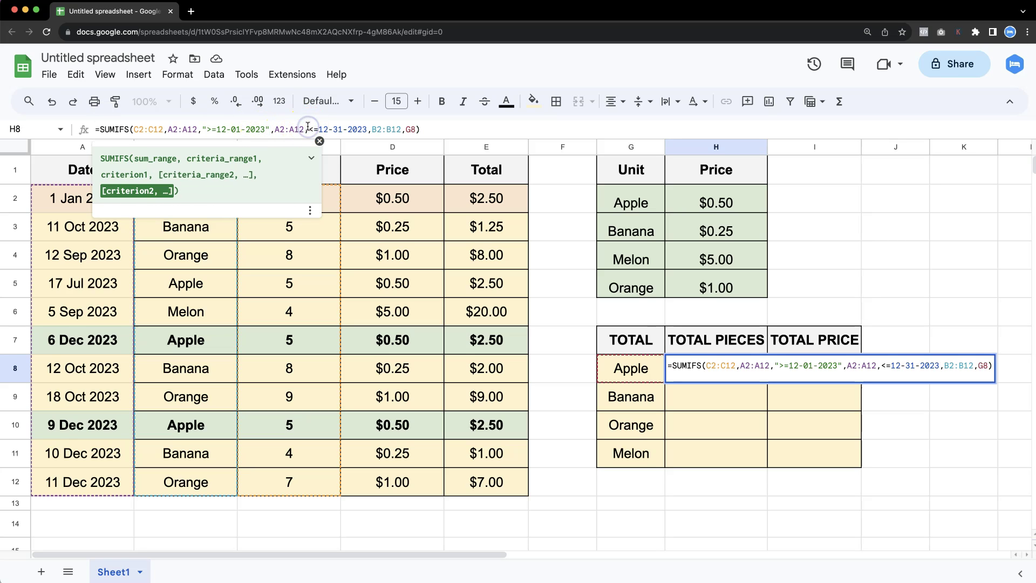
pyautogui.write('"')
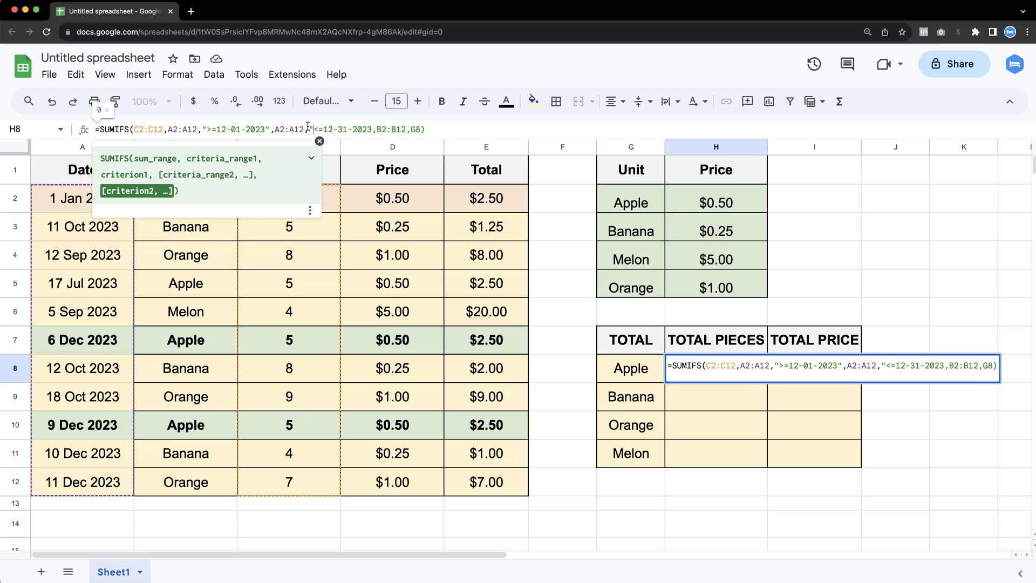
pyautogui.click(372, 130)
pyautogui.write('"')
pyautogui.press('Return')
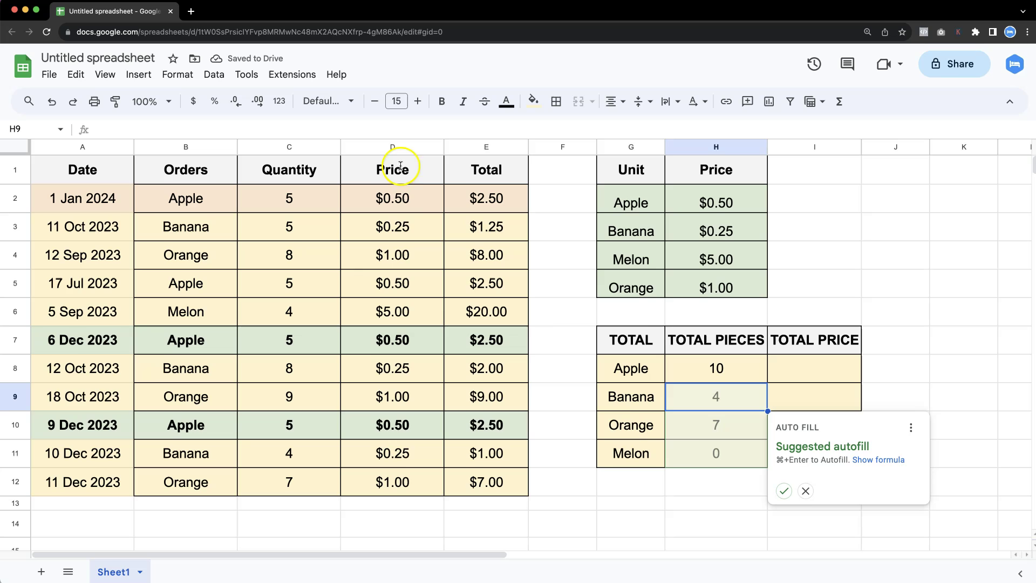
# Accept the suggested autofill for H9:H11 and inspect Banana's shifted C3:C13 range without editing.
pyautogui.click(788, 492)
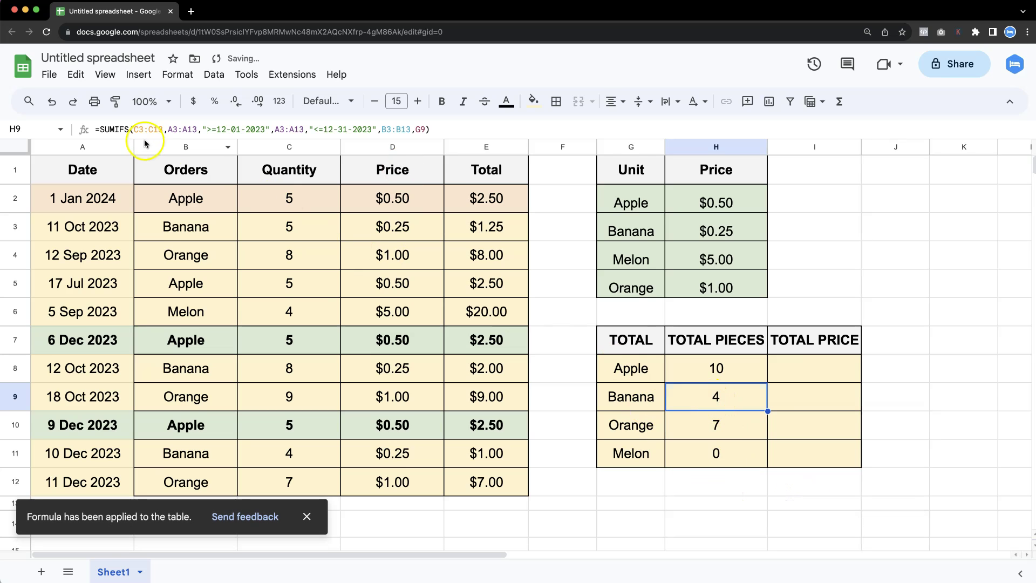
pyautogui.click(140, 135)
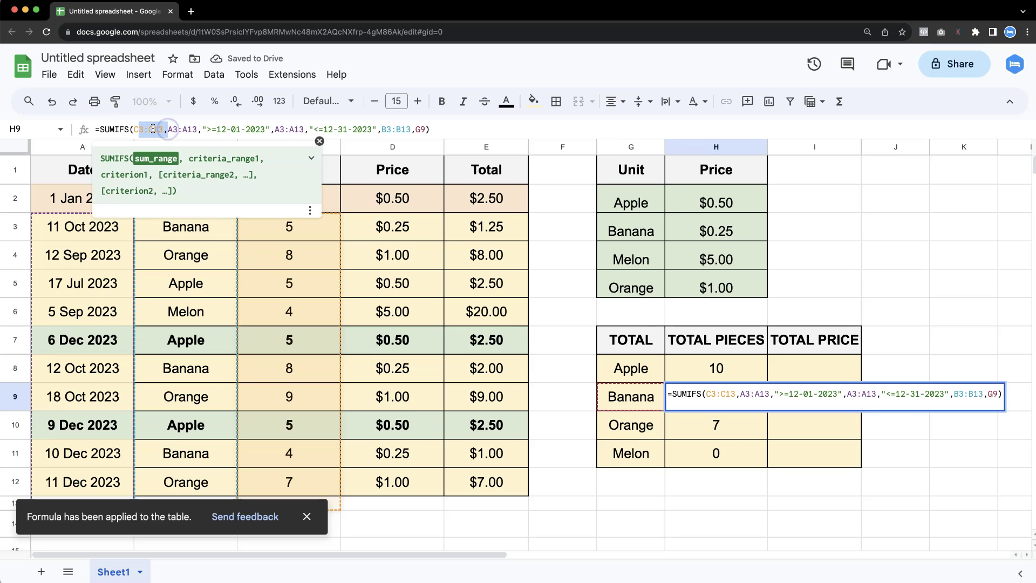
pyautogui.moveTo(163, 129); pyautogui.dragTo(137, 129)
pyautogui.press('Escape')
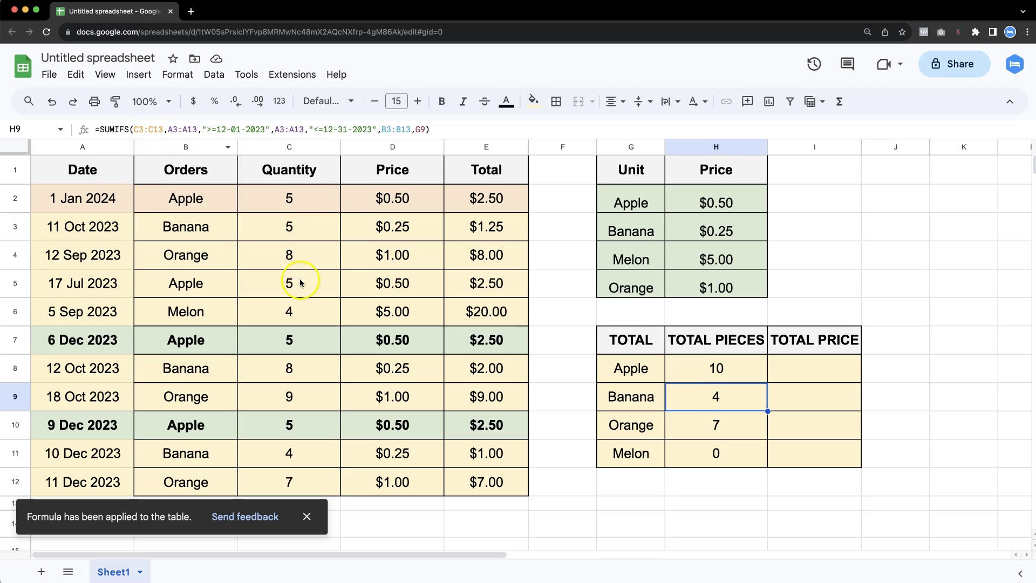
pyautogui.click(144, 130)
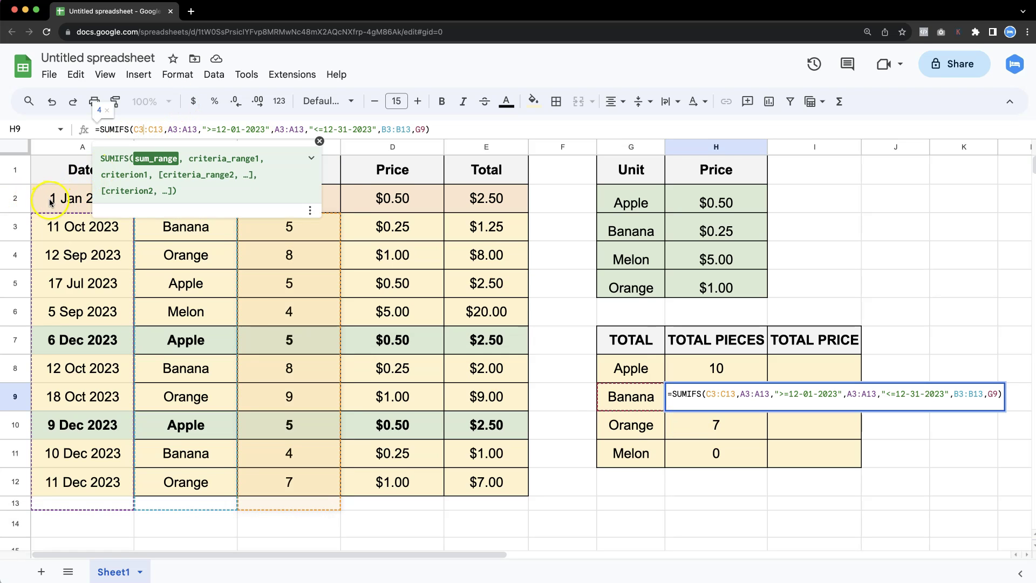
pyautogui.press('Escape')
# Make H8's ranges absolute: $C$2:$C$12, both $A$2:$A$12, and $B$2:$B$12.
pyautogui.click(737, 369)
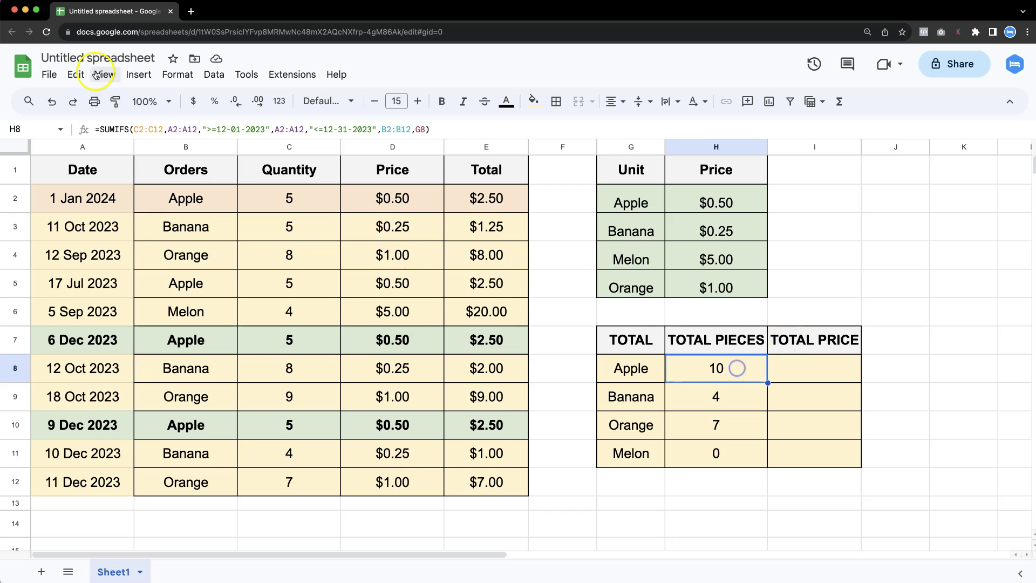
pyautogui.click(138, 129)
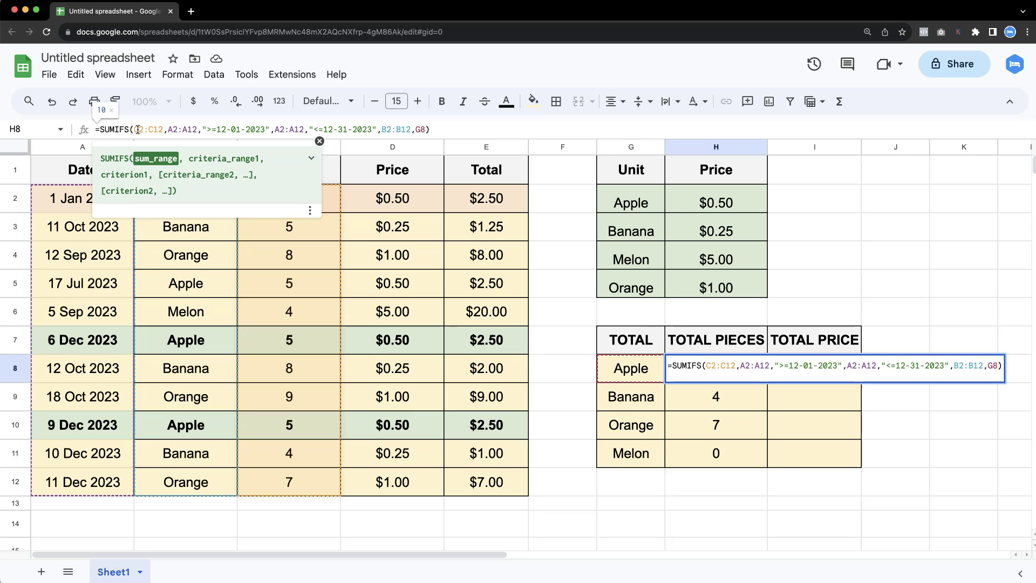
pyautogui.press('F4')
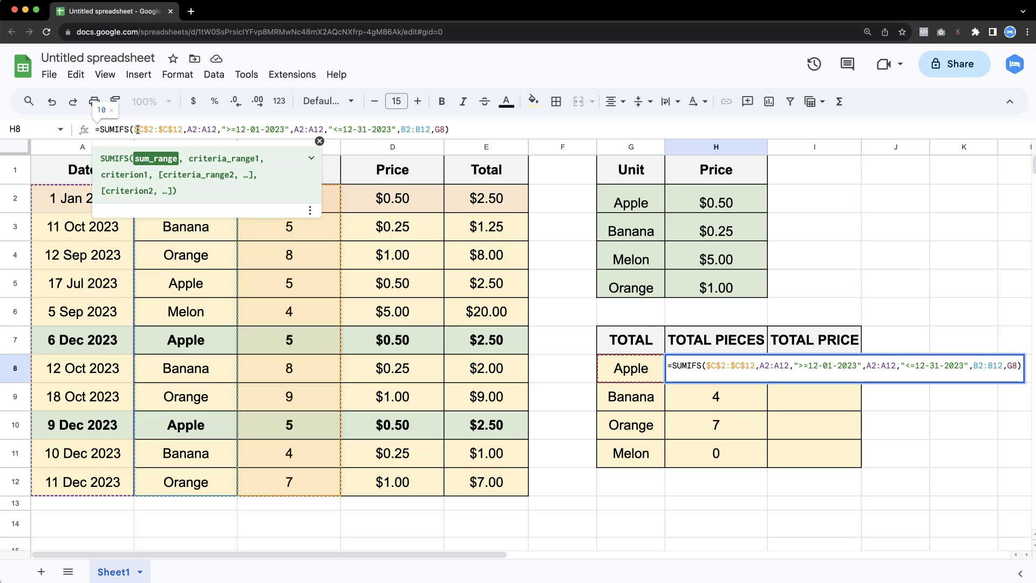
pyautogui.click(193, 130)
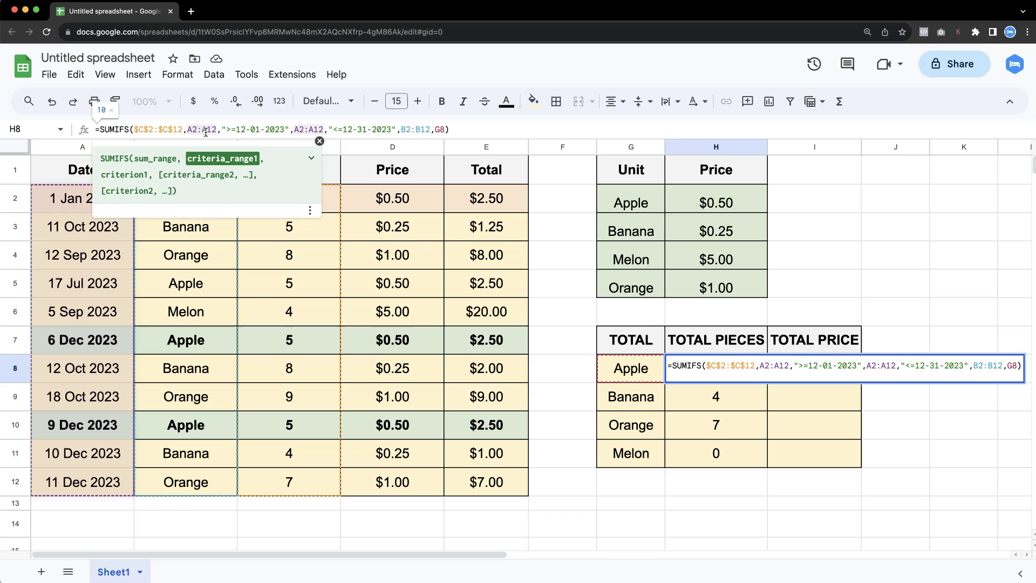
pyautogui.press('F4')
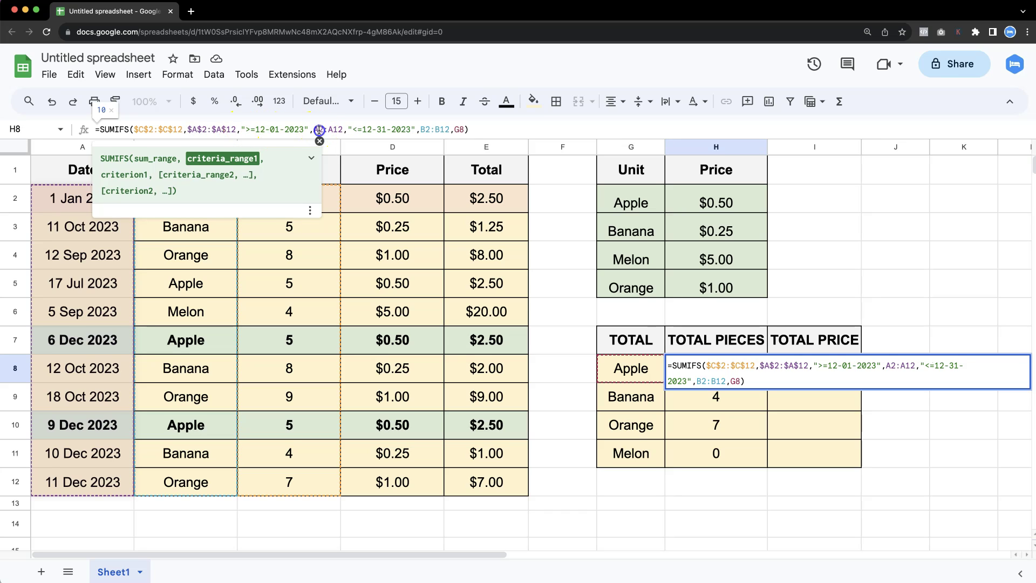
pyautogui.click(318, 129)
pyautogui.press('F4')
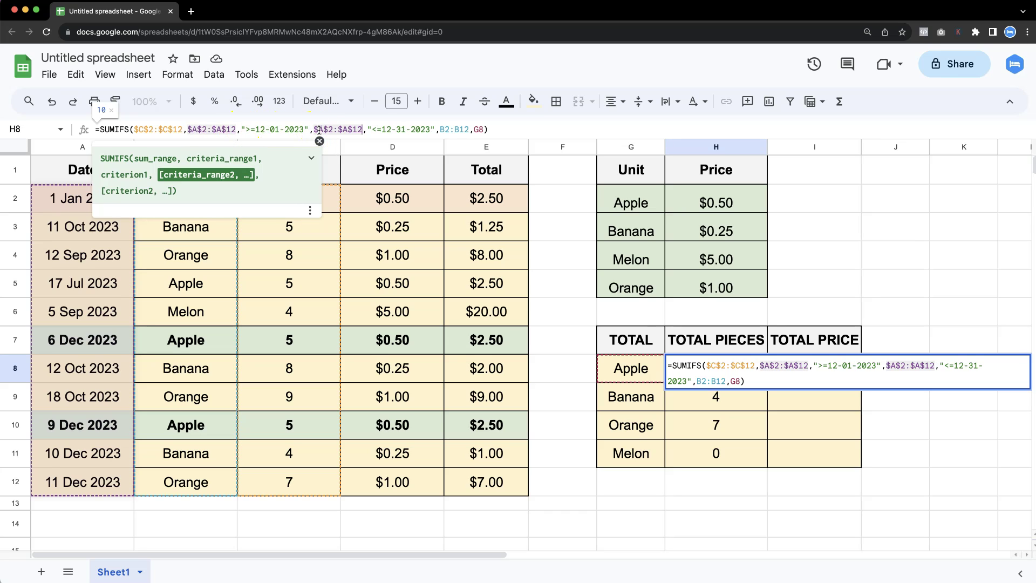
pyautogui.click(445, 129)
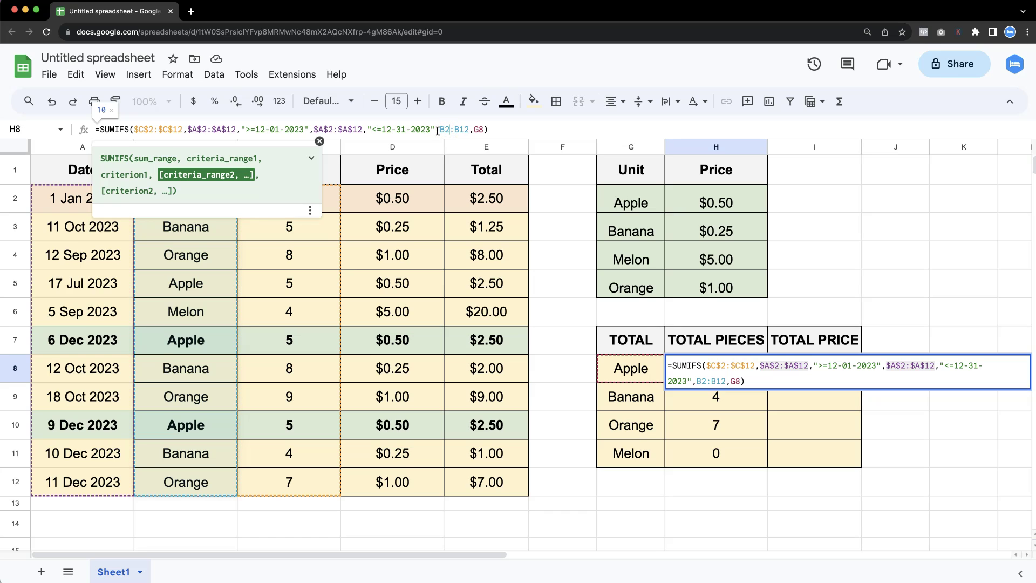
pyautogui.press('F4')
# Enter the absolute-reference formula and fill H8 down through H11.
pyautogui.click(497, 129)
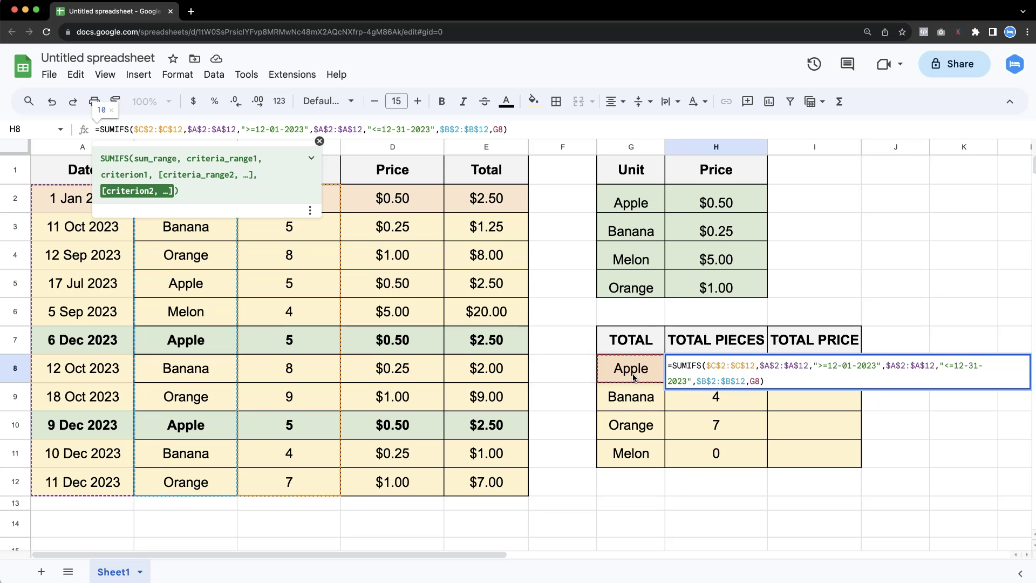
pyautogui.click(632, 453)
pyautogui.press('Return')
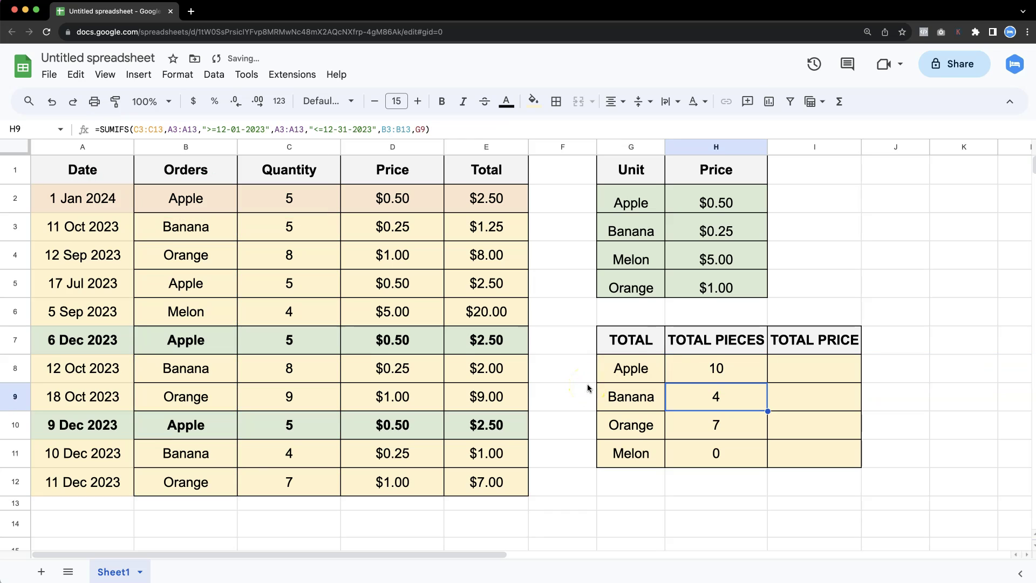
pyautogui.click(701, 368)
pyautogui.moveTo(766, 382); pyautogui.dragTo(758, 461)
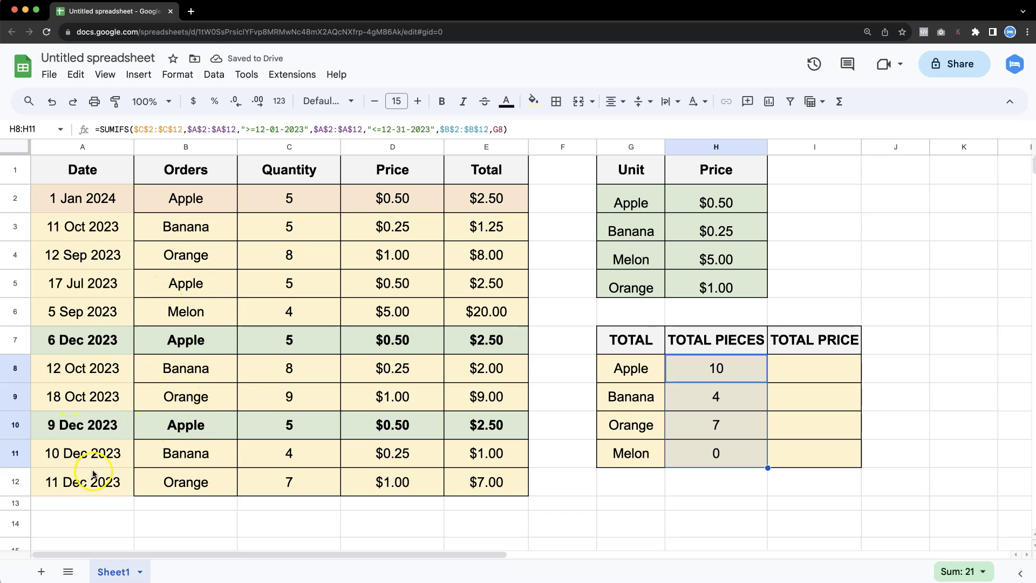
# Start a SUMIFS in I8 summing Total E2:E12 with A2:A12 >=12-01-2023 as first criterion.
pyautogui.click(797, 373)
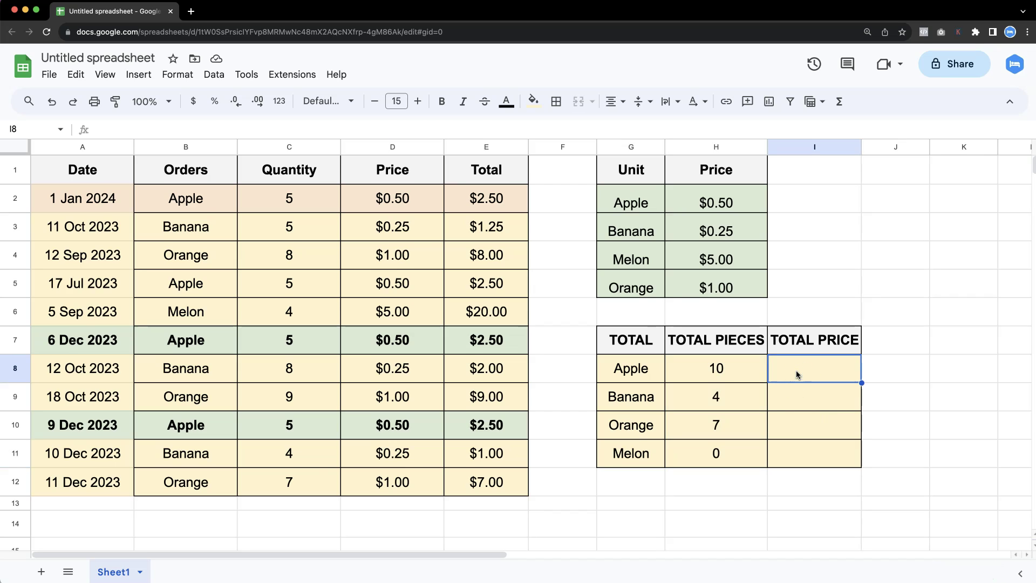
pyautogui.write('=')
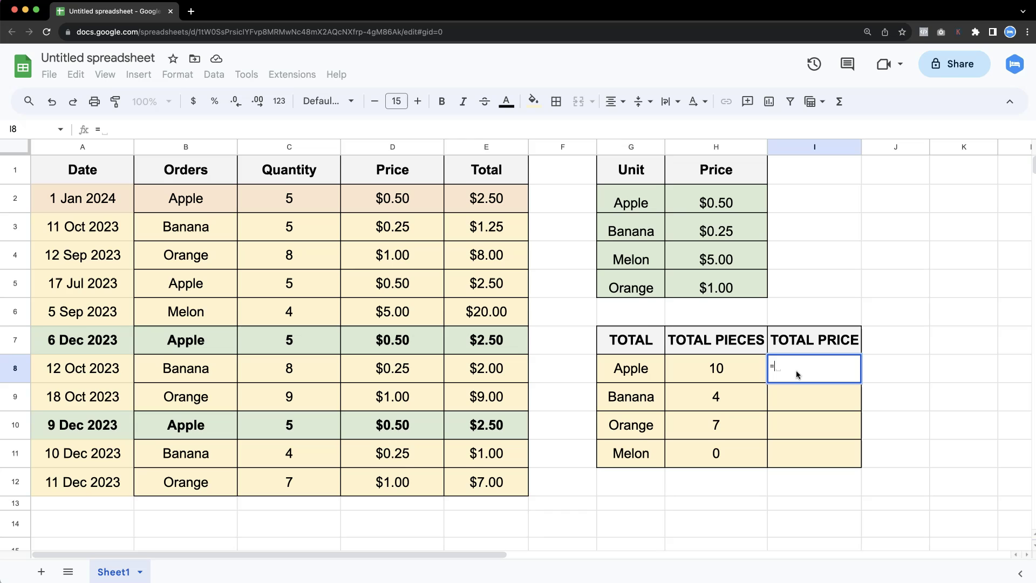
pyautogui.write('SUMIFS(')
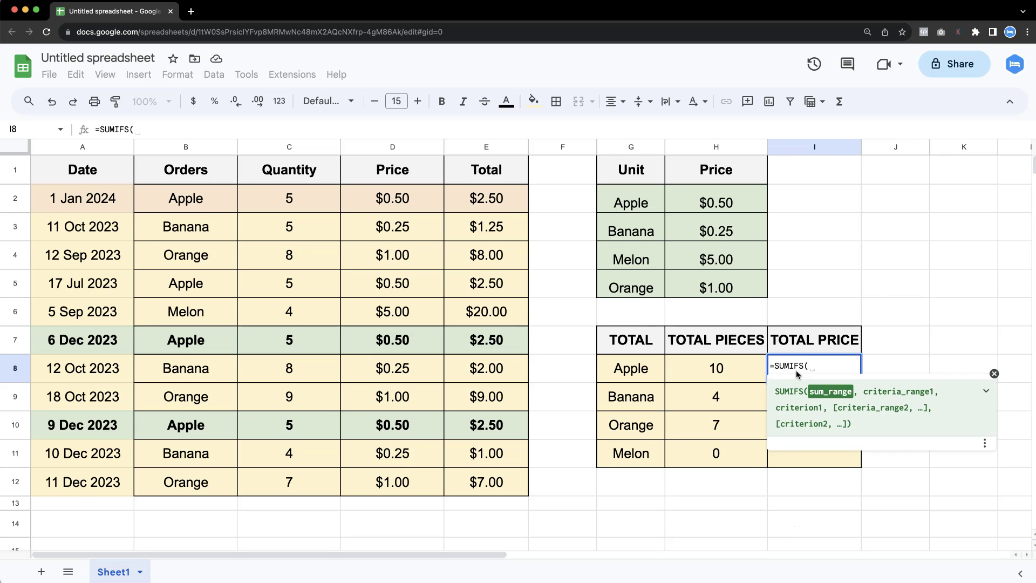
pyautogui.click(835, 408)
pyautogui.moveTo(478, 199); pyautogui.dragTo(494, 485)
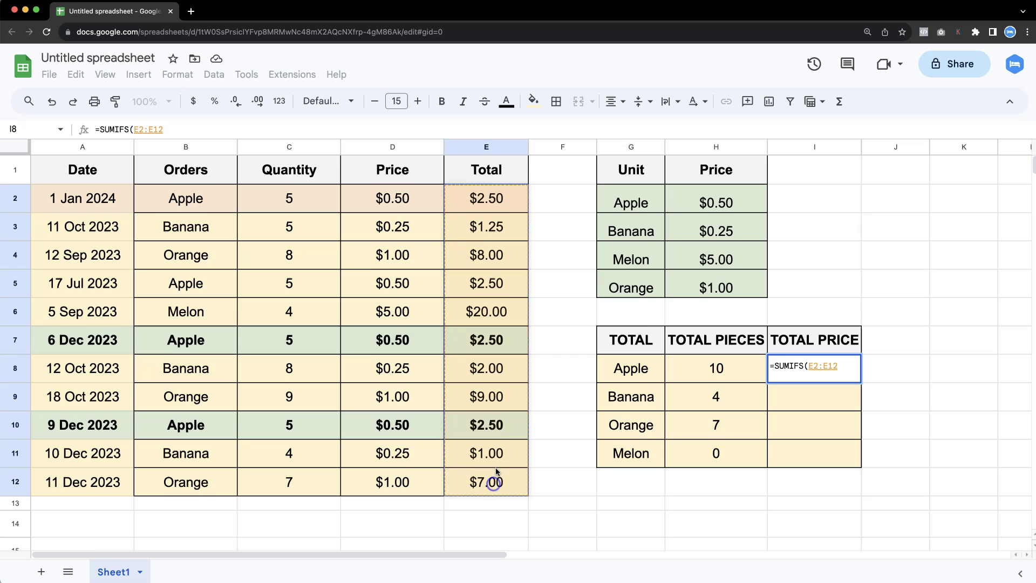
pyautogui.write(',')
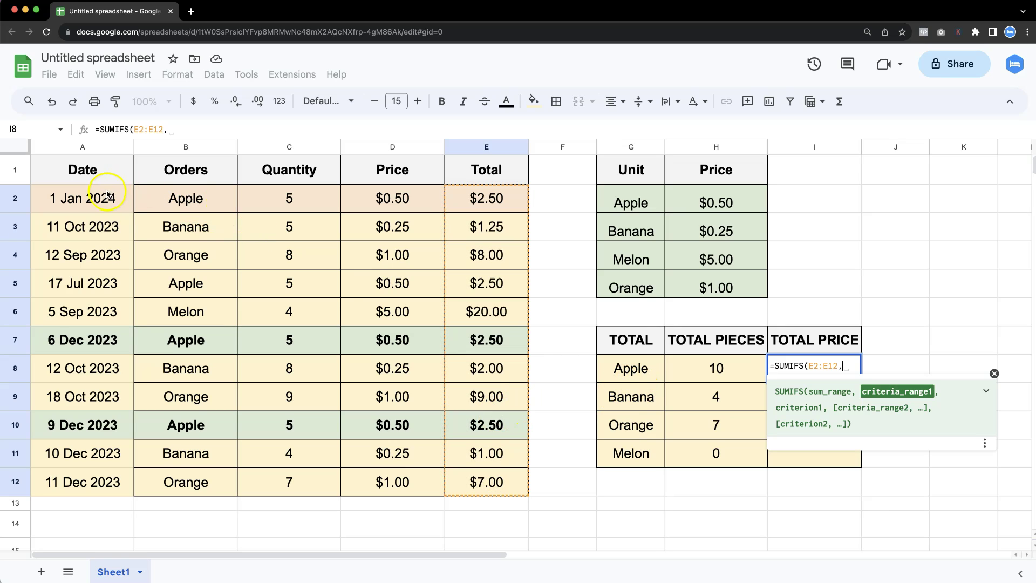
pyautogui.moveTo(108, 198); pyautogui.dragTo(108, 479)
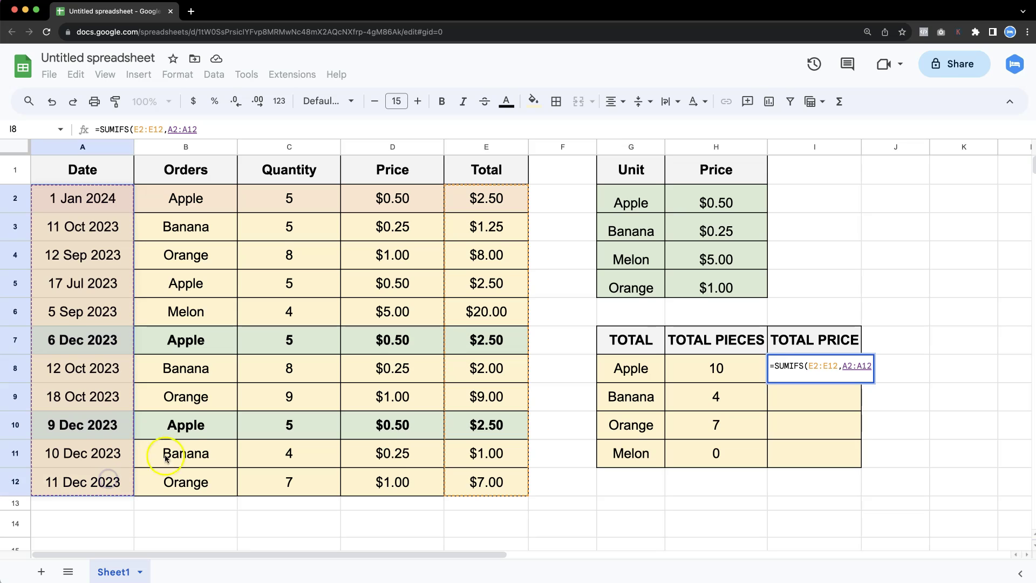
pyautogui.write(',')
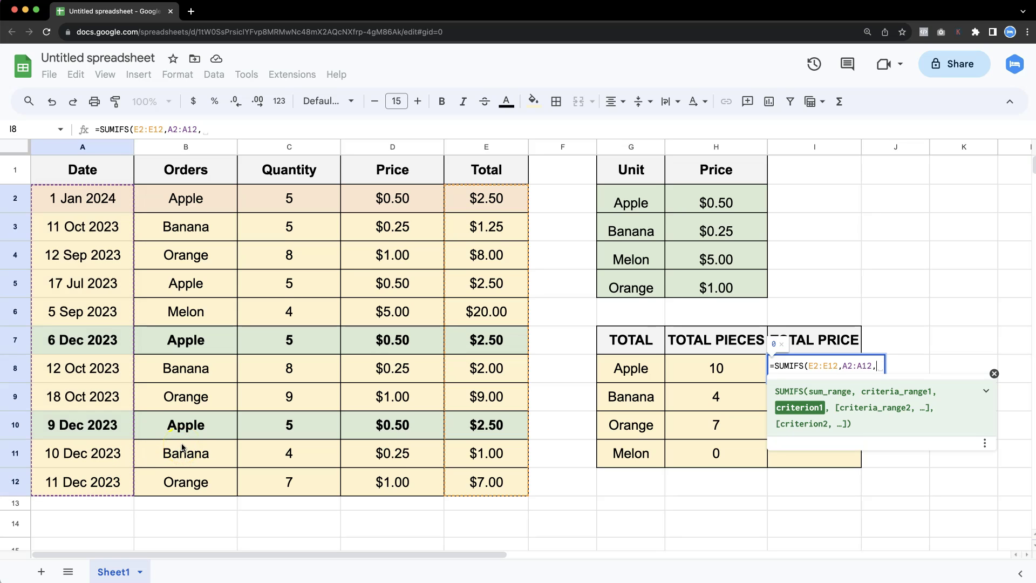
pyautogui.write('>=')
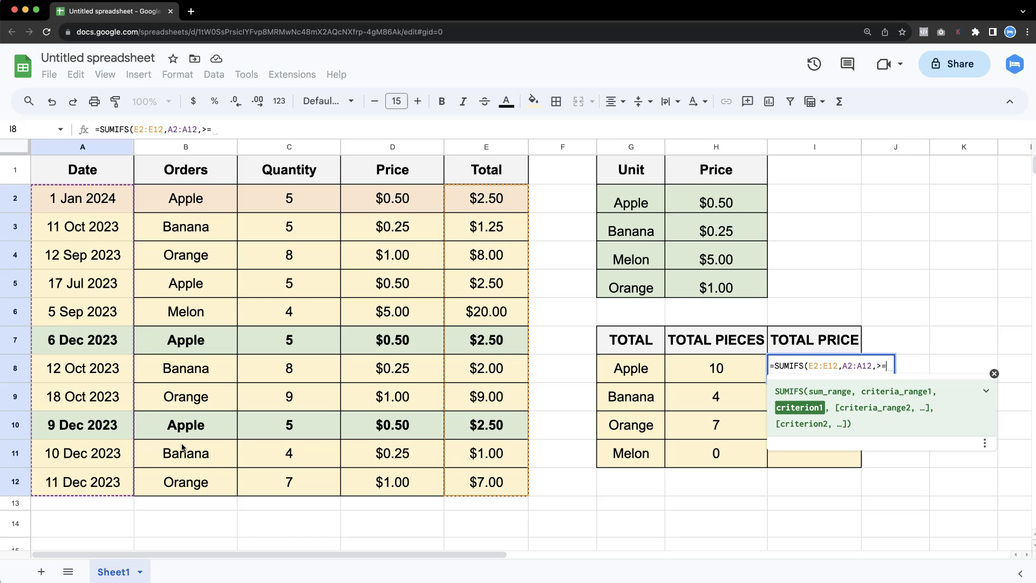
pyautogui.write('12-01-2023')
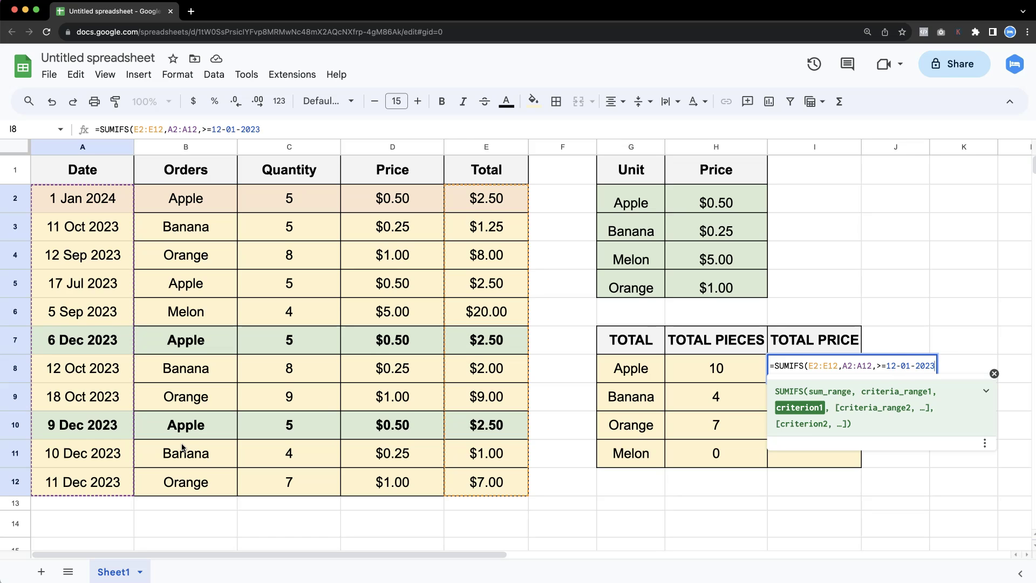
pyautogui.write(',')
# Add A2:A12 <=12-31-2023 and Orders B2:B12 matching G8 as further criteria.
pyautogui.moveTo(68, 198); pyautogui.dragTo(80, 371)
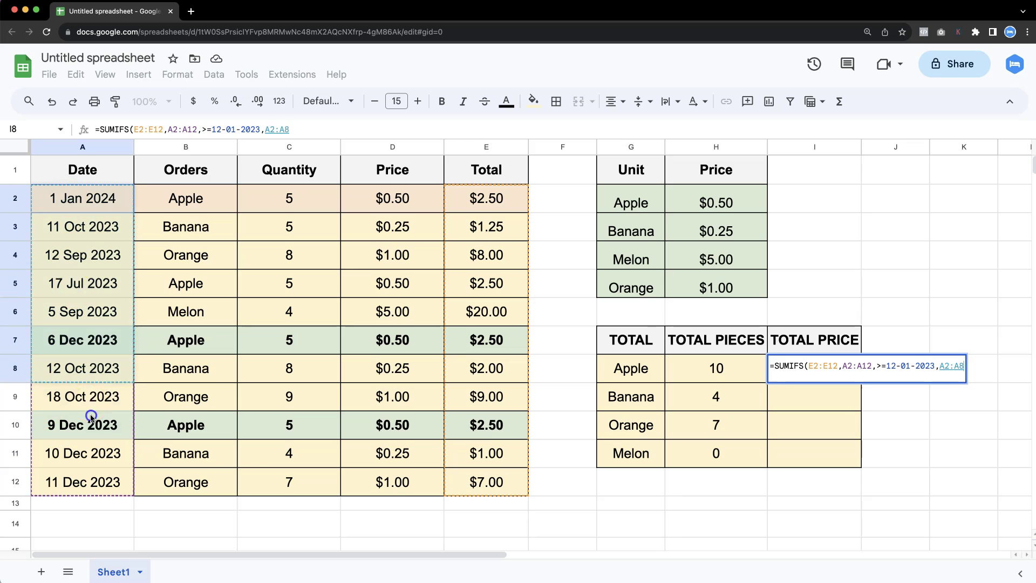
pyautogui.moveTo(91, 417); pyautogui.dragTo(84, 478)
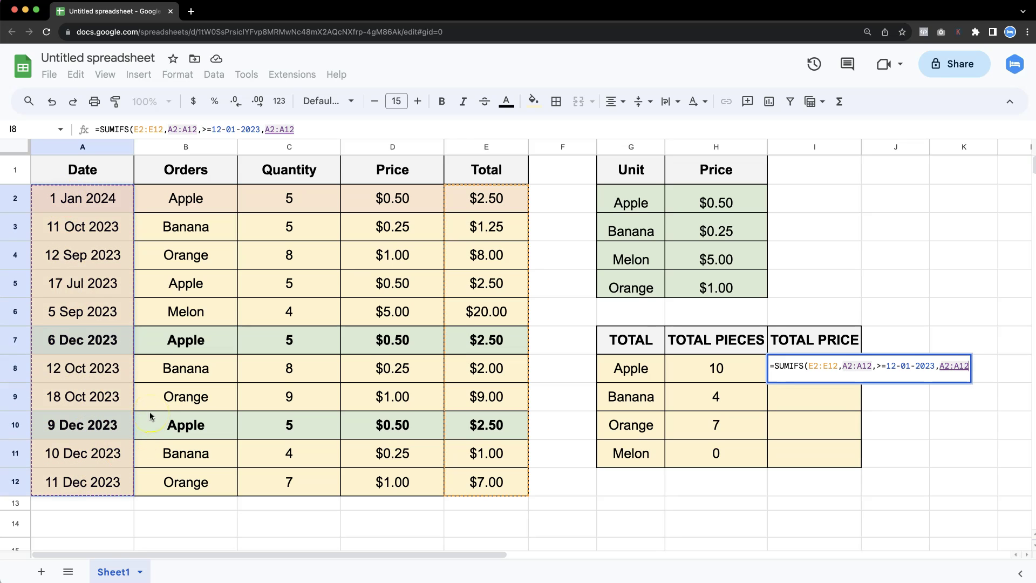
pyautogui.write('<=')
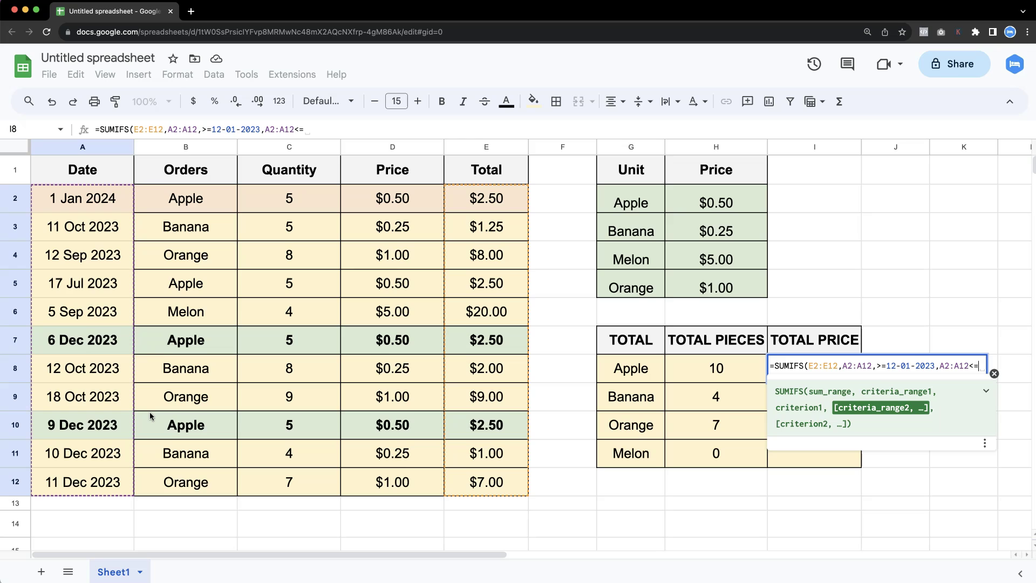
pyautogui.press('BackSpace')
pyautogui.press('BackSpace')
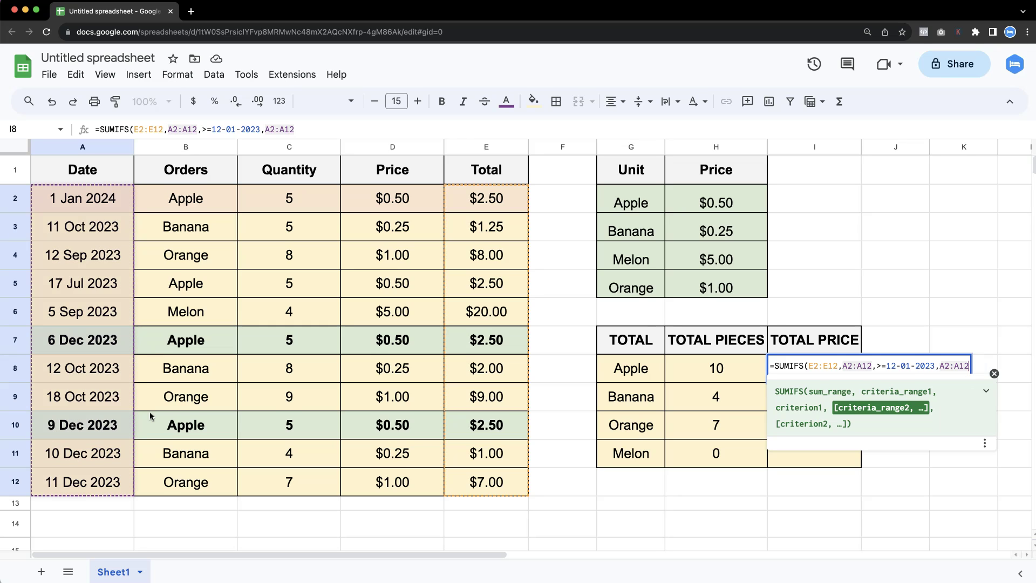
pyautogui.write(',<=')
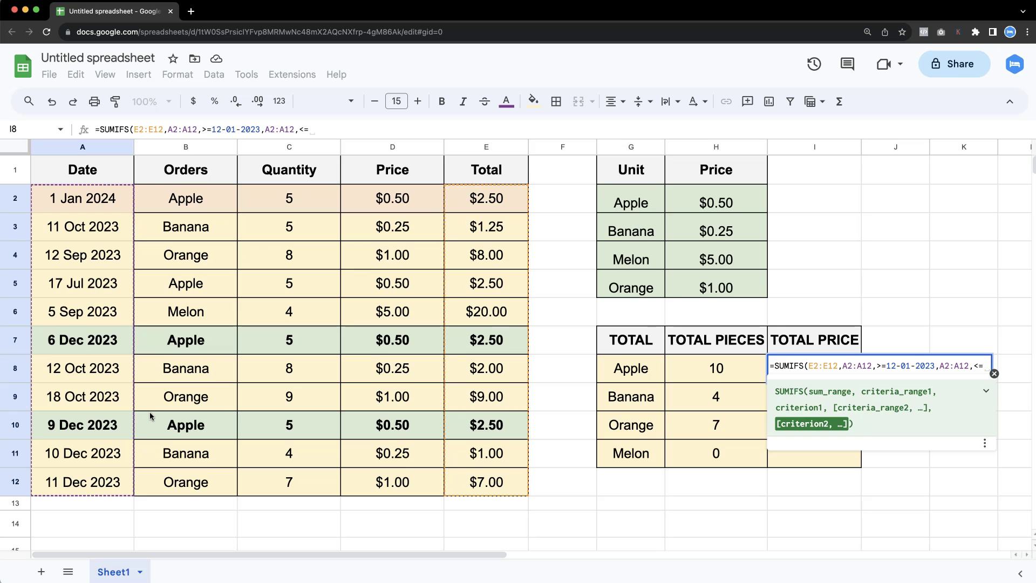
pyautogui.write('12')
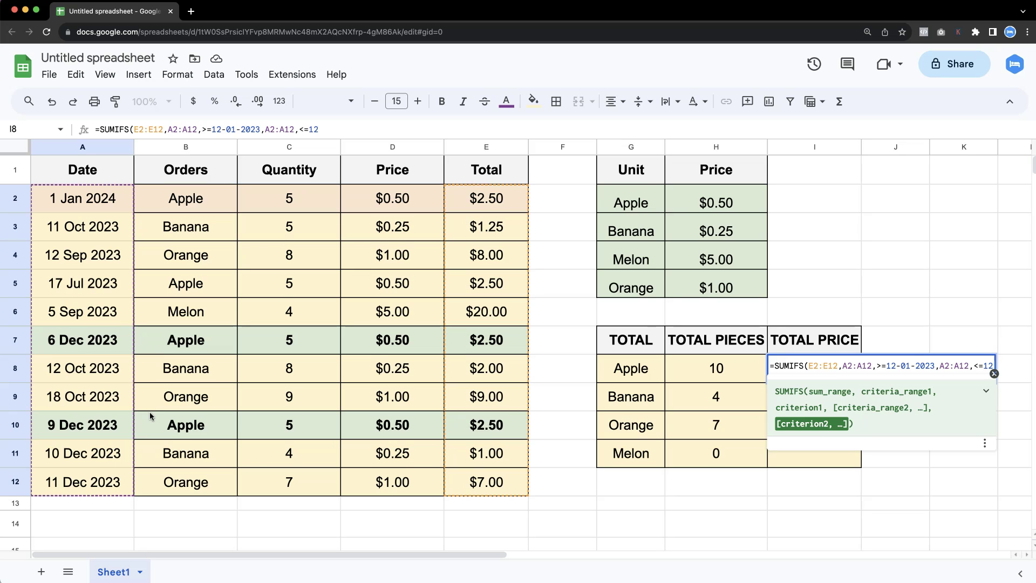
pyautogui.write('-31-202')
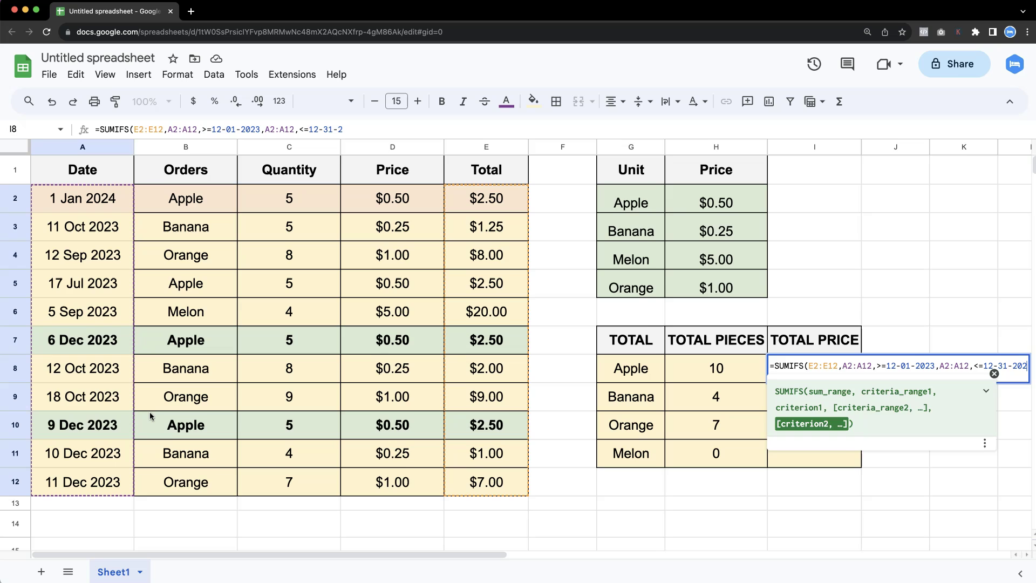
pyautogui.write('3,')
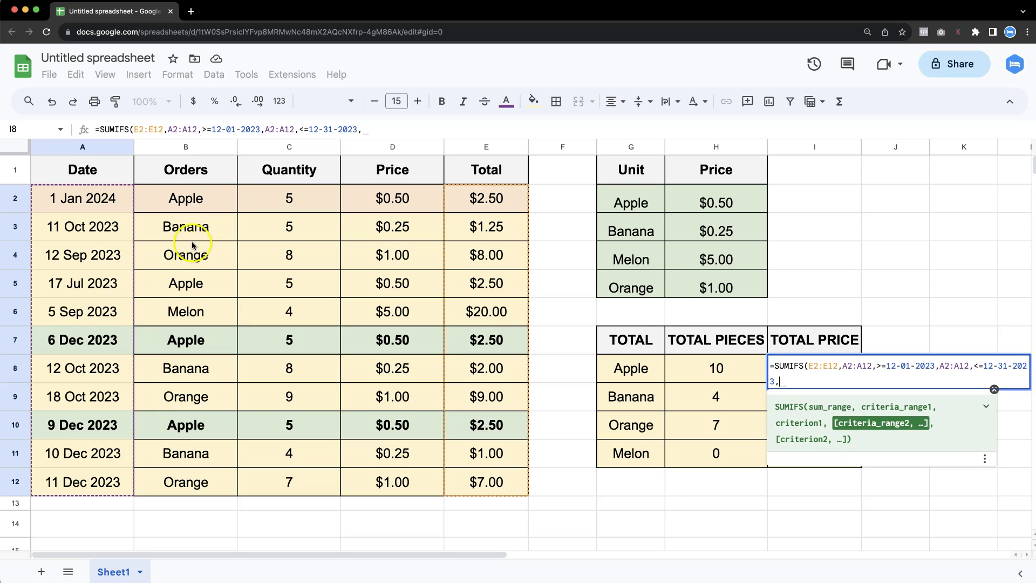
pyautogui.moveTo(178, 197); pyautogui.dragTo(200, 477)
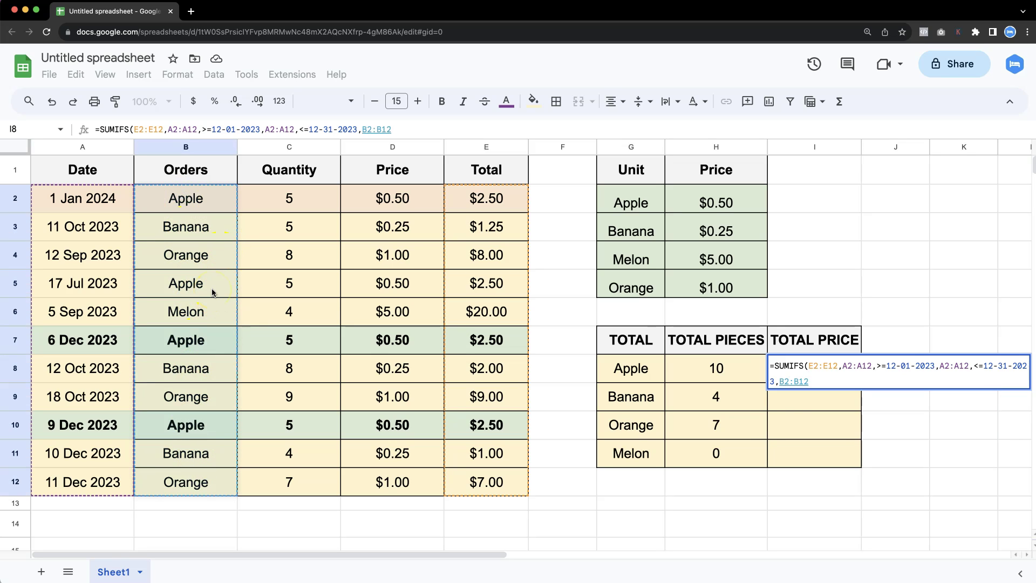
pyautogui.write(',')
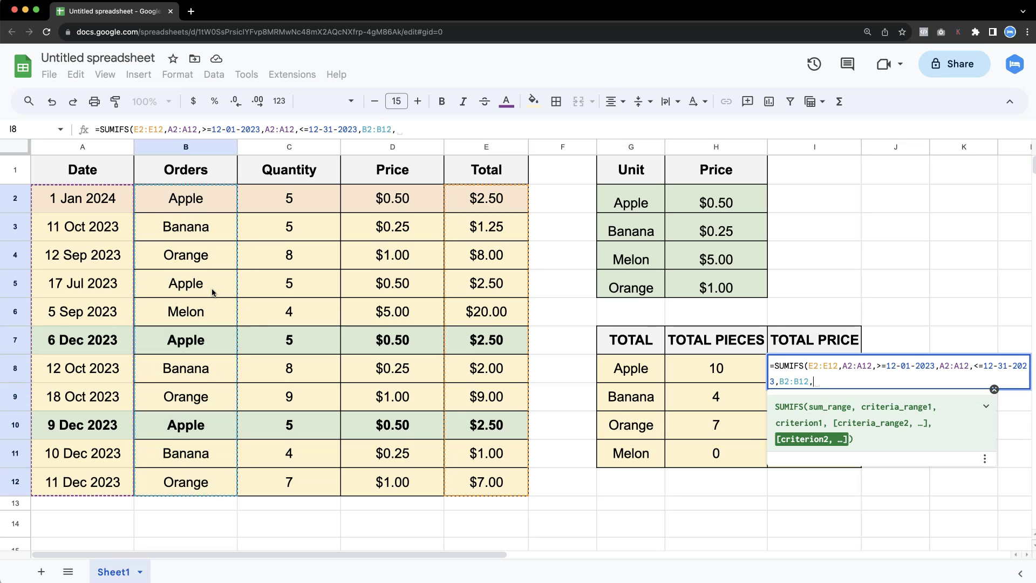
pyautogui.click(625, 368)
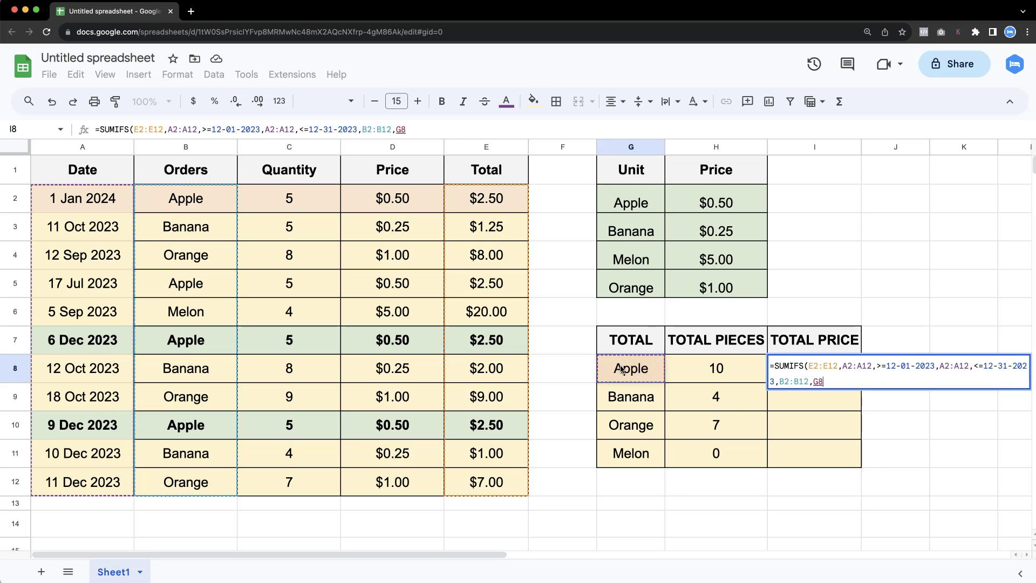
# Close and enter I8's formula, then quote both date conditions >=12-01-2023 and <=12-31-2023.
pyautogui.write(')')
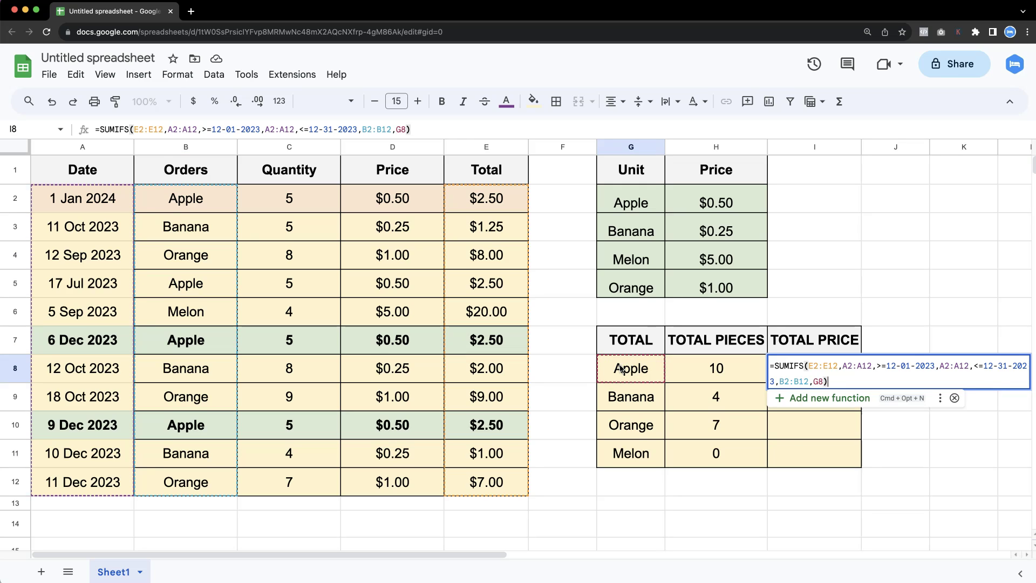
pyautogui.press('Return')
pyautogui.click(833, 369)
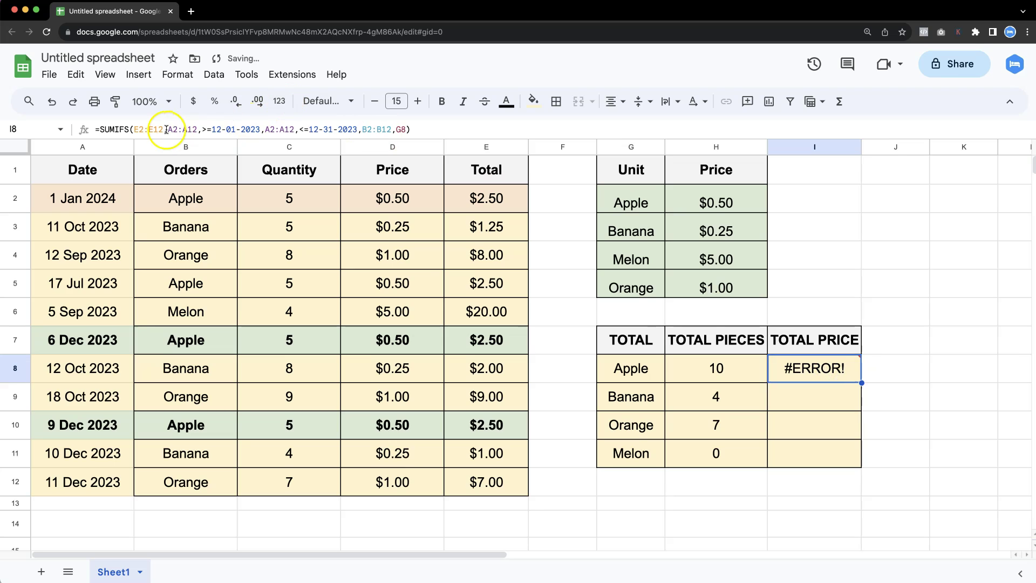
pyautogui.click(203, 130)
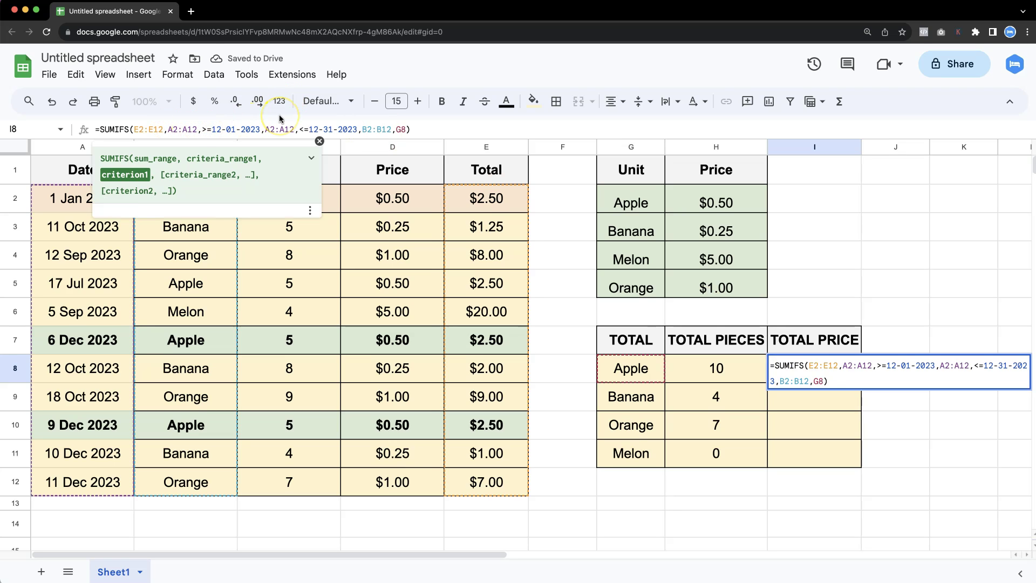
pyautogui.write('"')
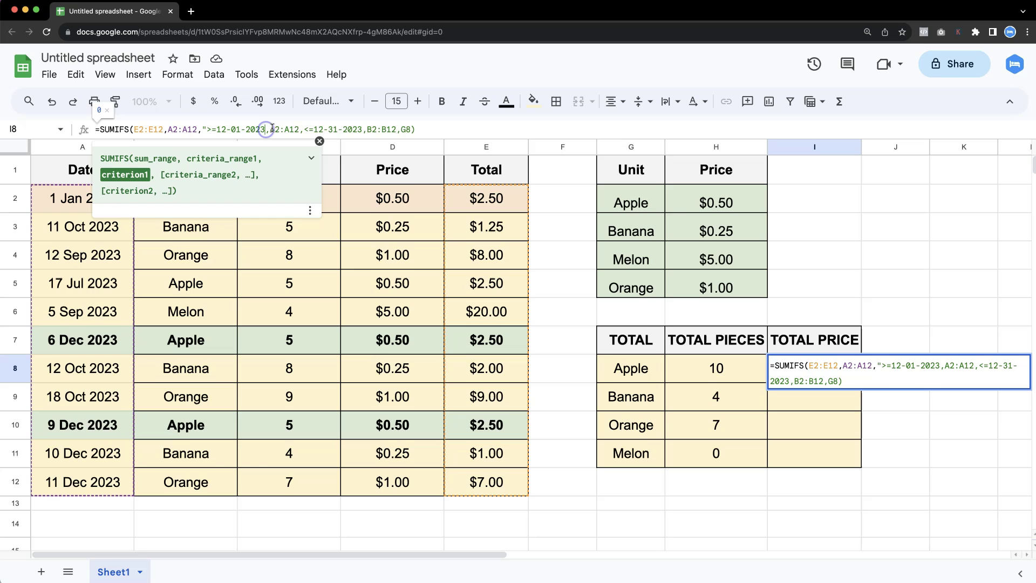
pyautogui.click(271, 130)
pyautogui.write('",')
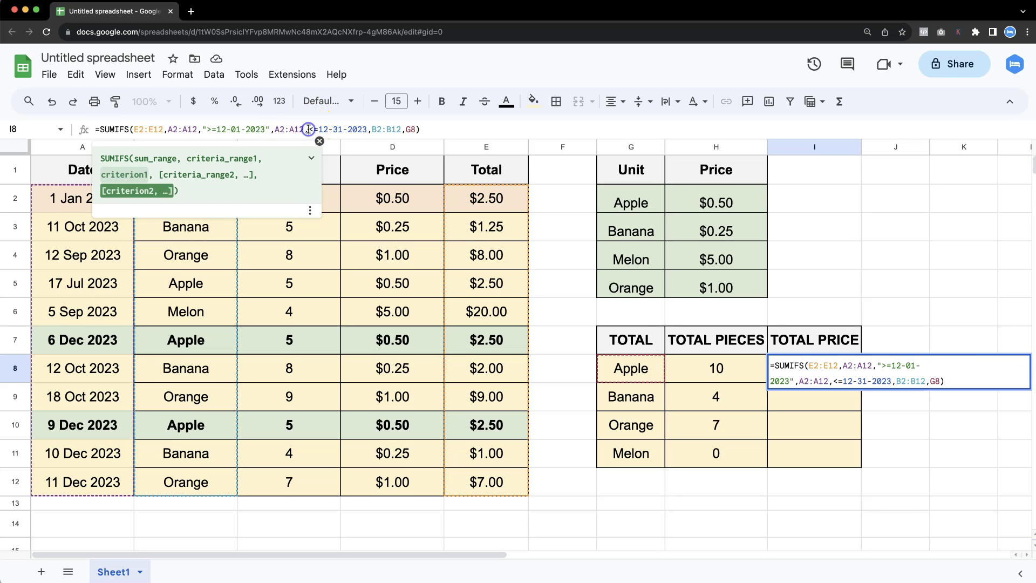
pyautogui.click(308, 130)
pyautogui.write('"')
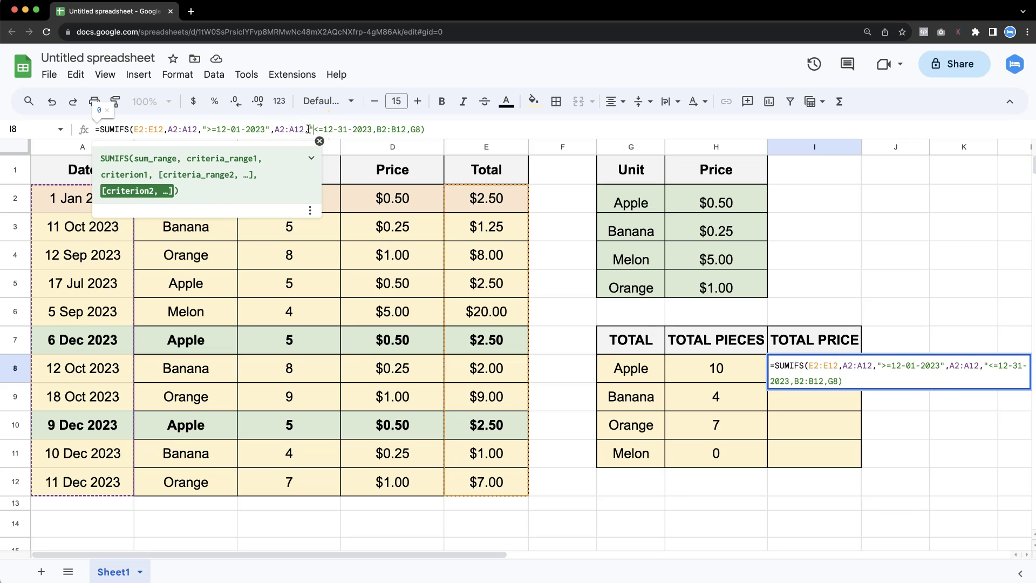
pyautogui.click(372, 129)
pyautogui.write('"')
pyautogui.press('Return')
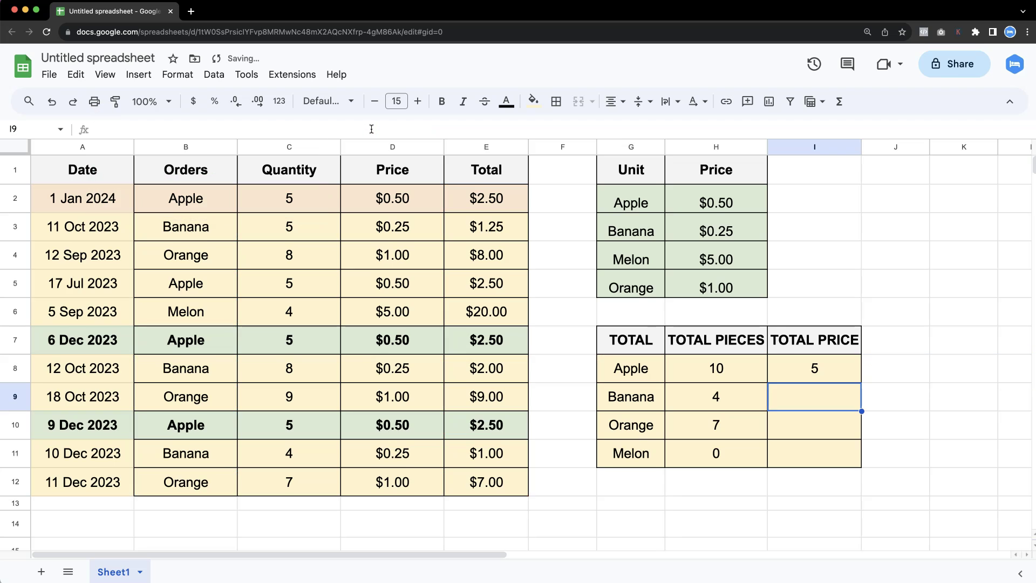
# Make I8's ranges absolute ($E$2:$E$12, $A$2:$A$12, $B$2:$B$12), returning 5 for Apple.
pyautogui.click(806, 358)
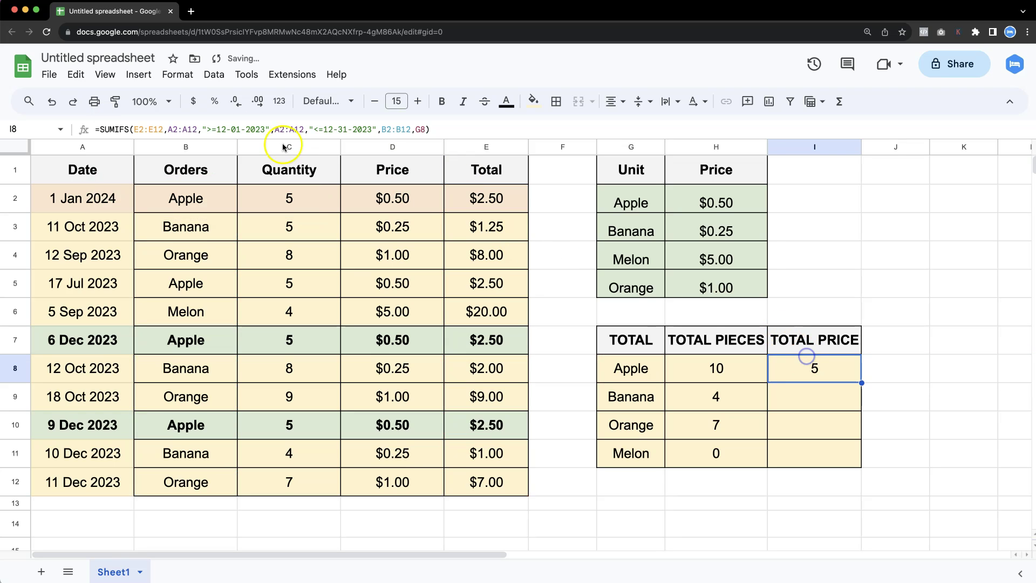
pyautogui.click(164, 131)
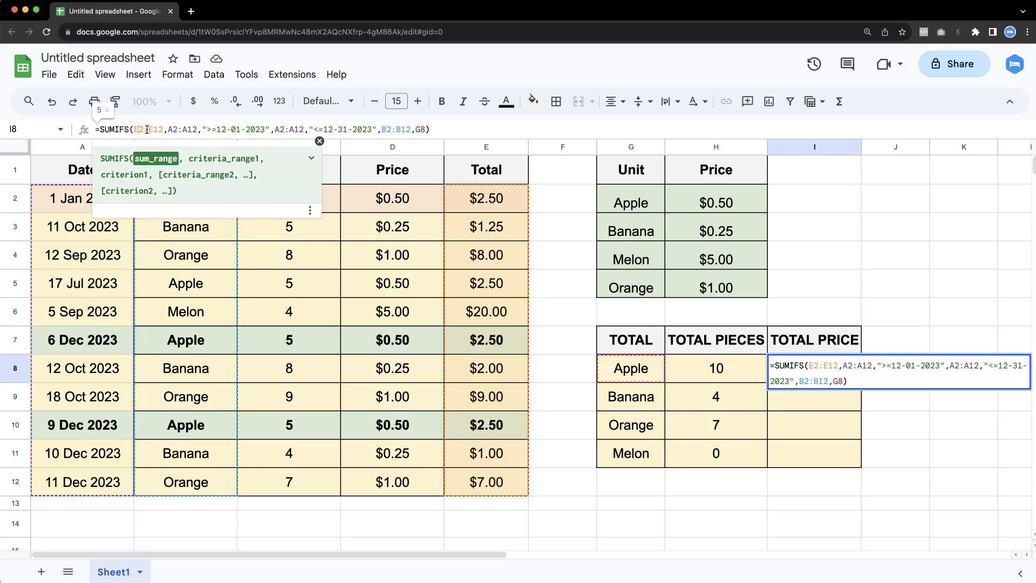
pyautogui.press('F4')
pyautogui.click(194, 129)
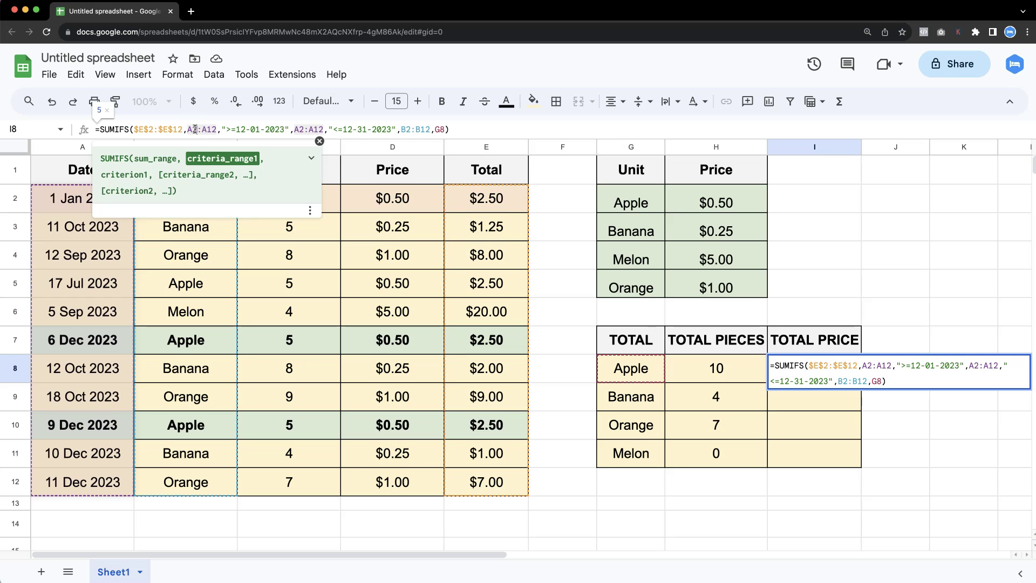
pyautogui.press('F4')
pyautogui.click(336, 130)
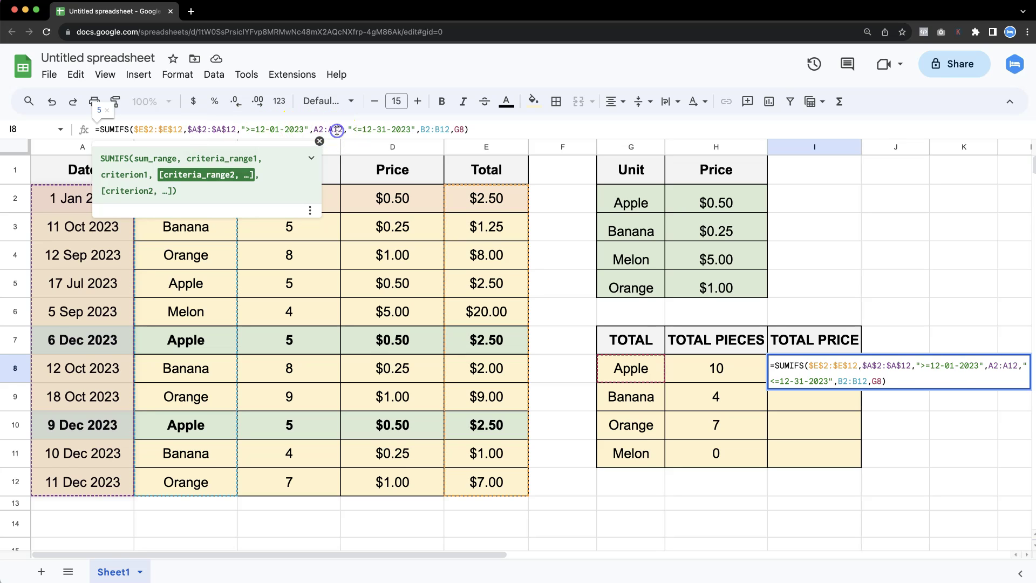
pyautogui.press('F4')
pyautogui.click(446, 130)
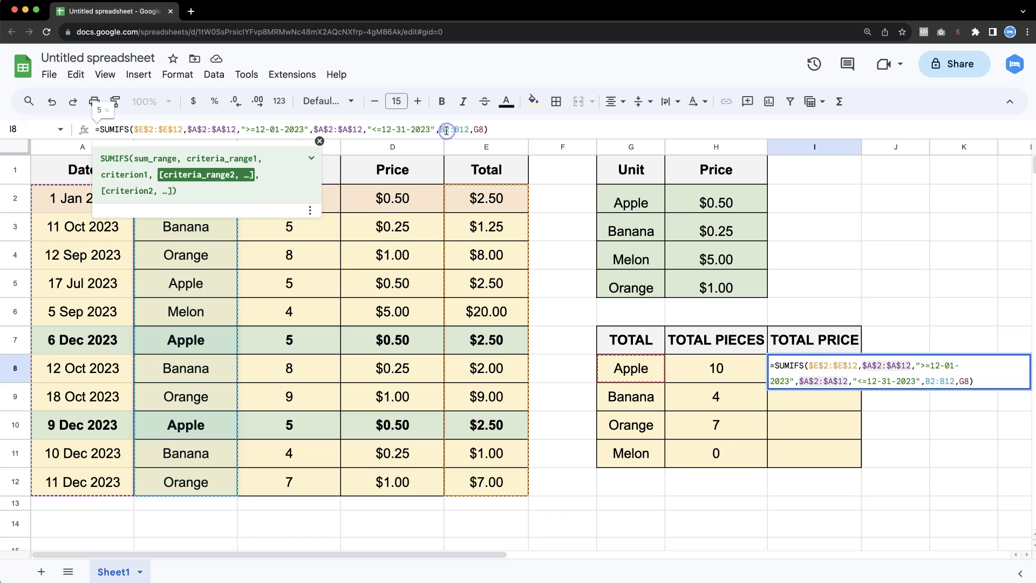
pyautogui.press('F4')
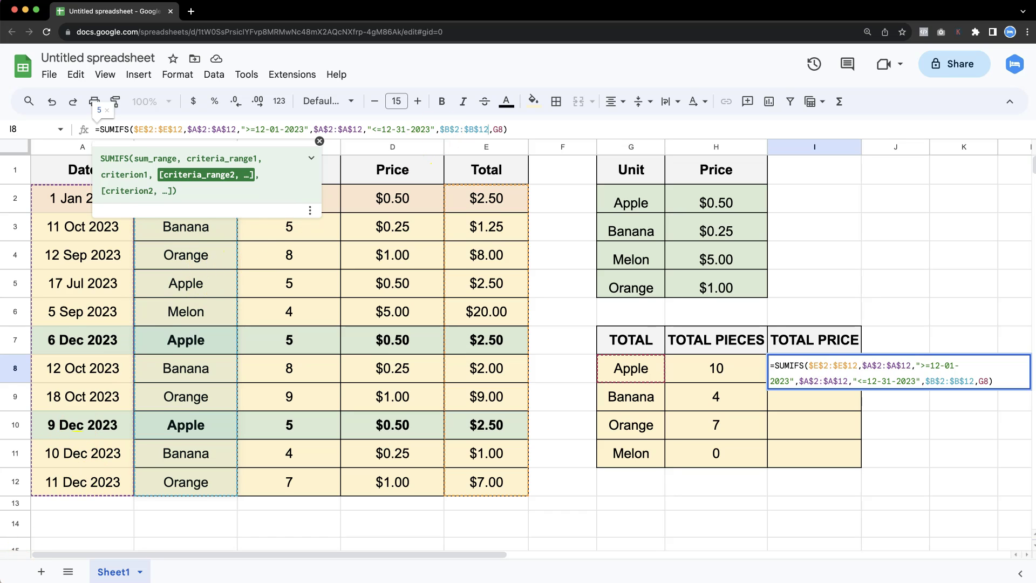
pyautogui.click(996, 380)
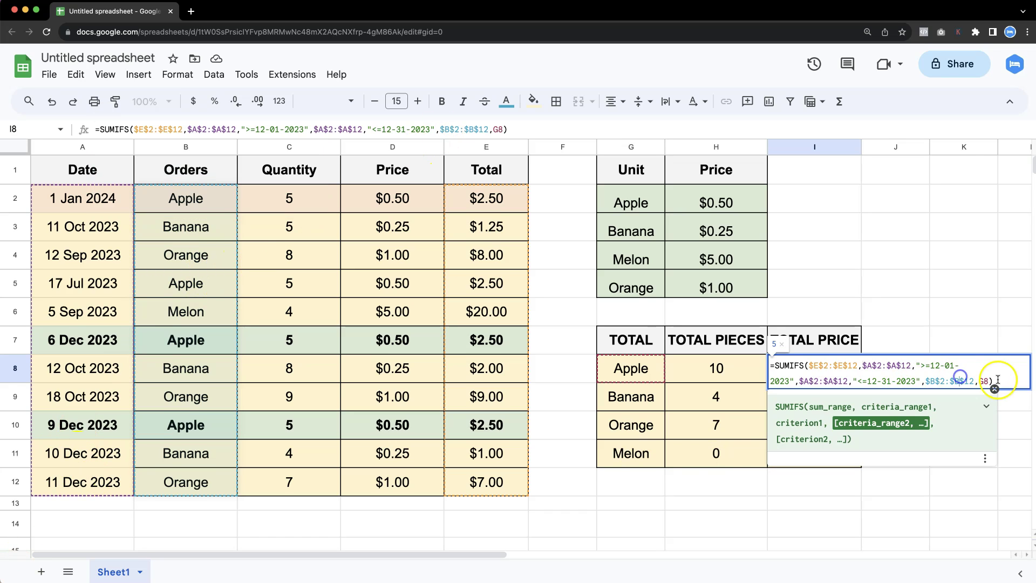
pyautogui.press('Return')
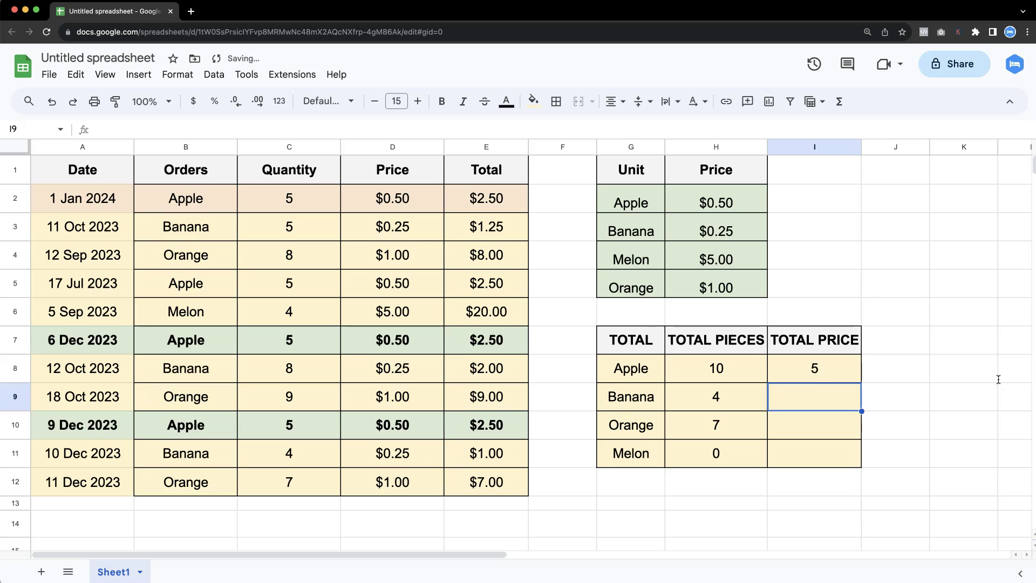
# Fill I8's TOTAL PRICE formula down through I11 for Banana, Orange and Melon.
pyautogui.click(836, 378)
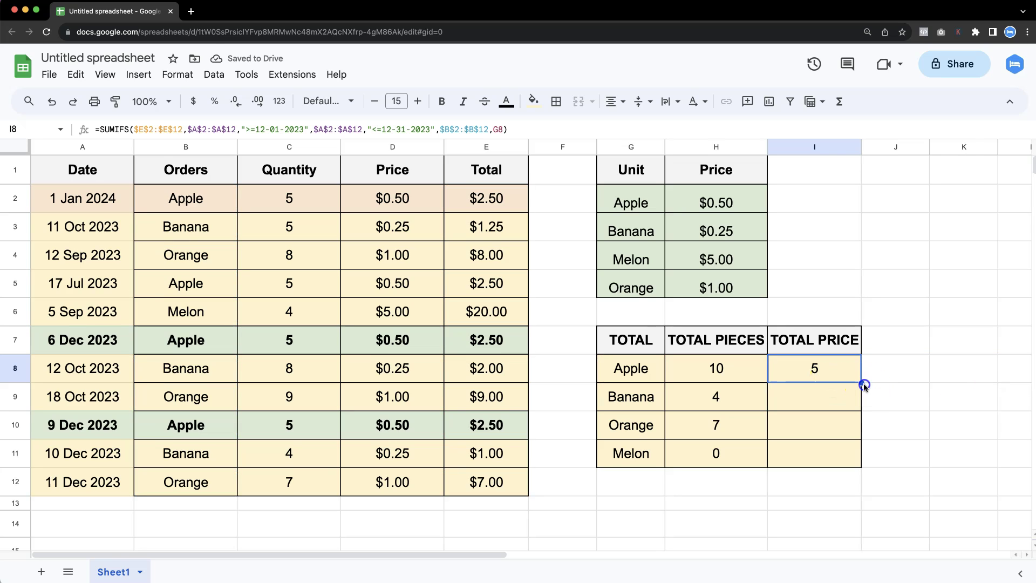
pyautogui.moveTo(862, 384); pyautogui.dragTo(860, 465)
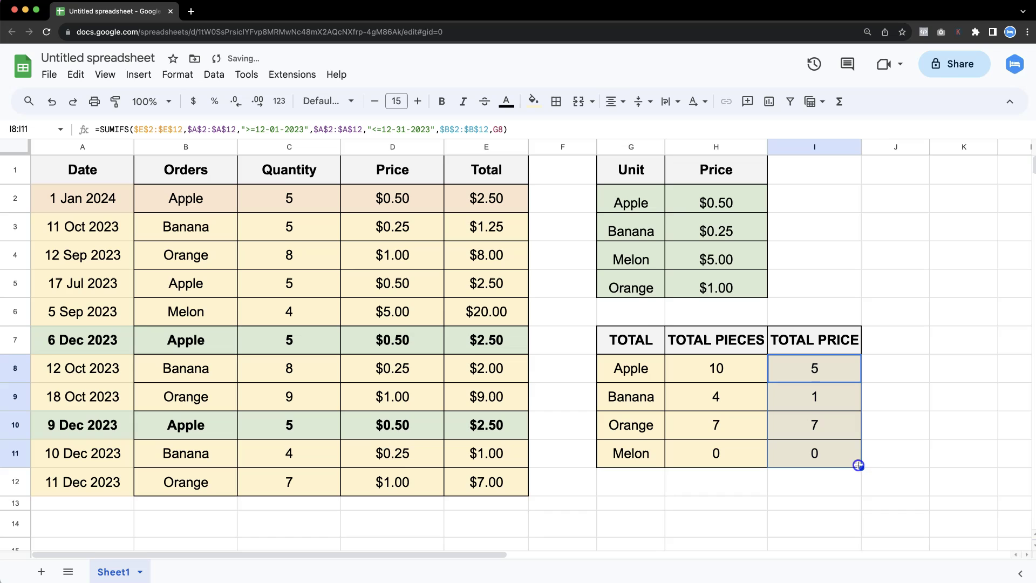
pyautogui.click(705, 393)
# Check the Banana and Orange totals against their unit prices and formulas.
pyautogui.click(812, 397)
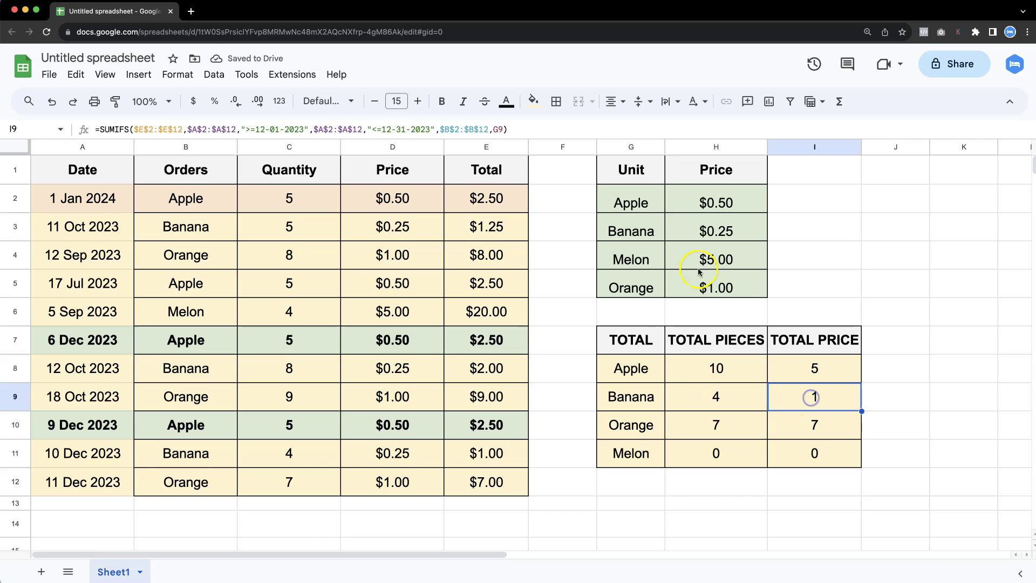
pyautogui.click(697, 235)
pyautogui.click(709, 429)
pyautogui.click(820, 421)
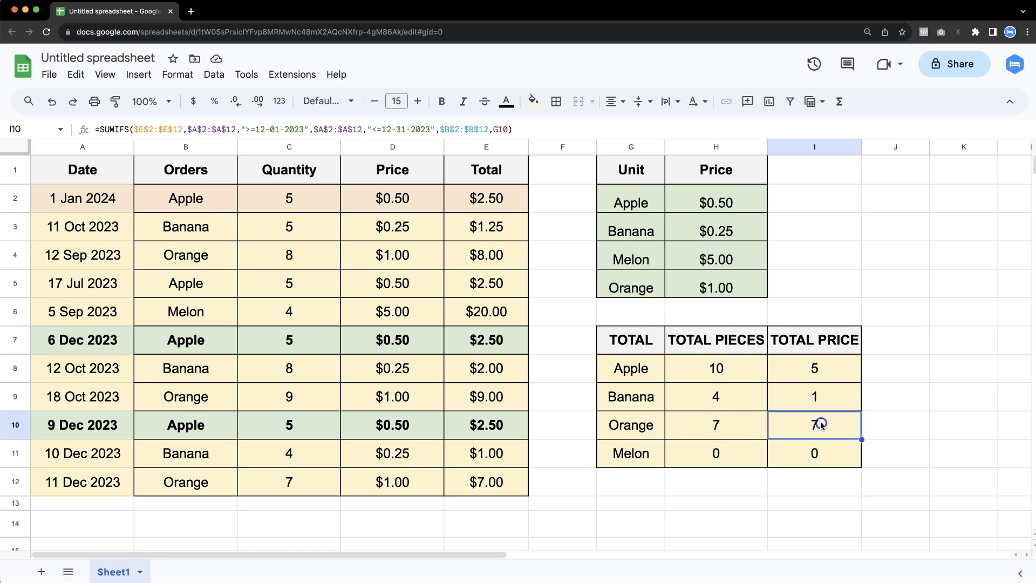
pyautogui.click(707, 285)
pyautogui.click(822, 429)
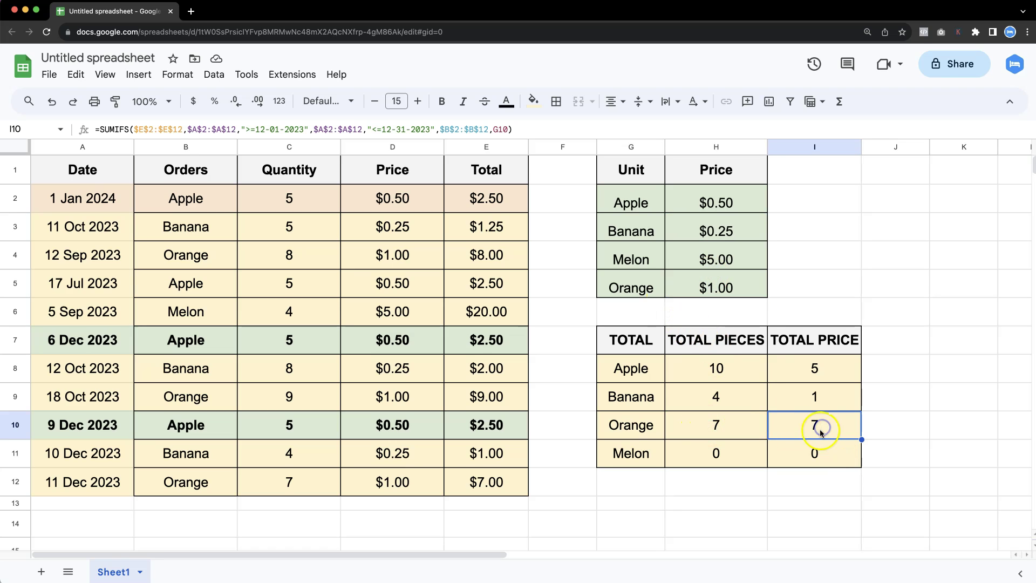